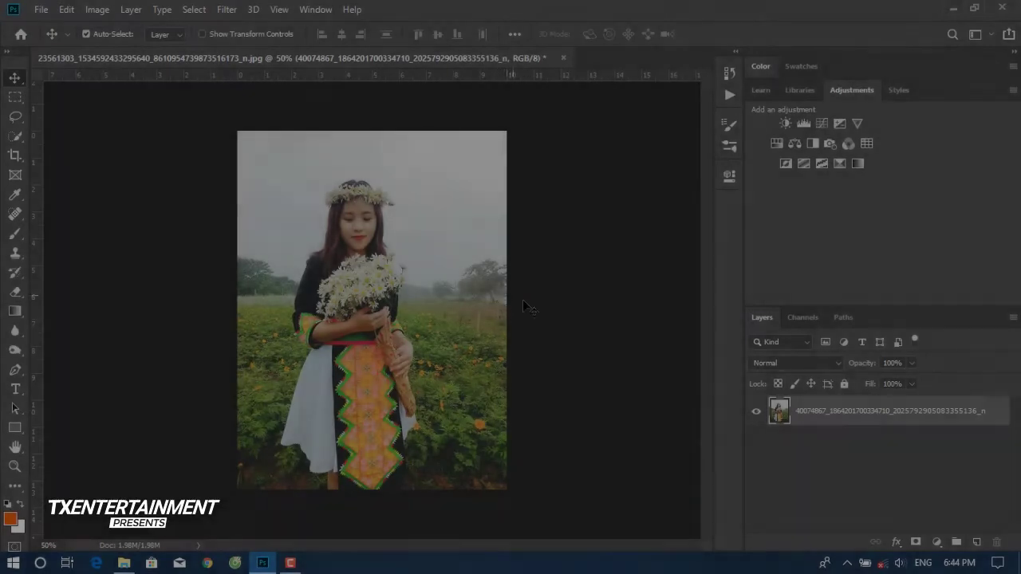
Auto-select the woman with Select > Subject, then switch to the Quick Selection tool.
click(194, 9)
click(233, 186)
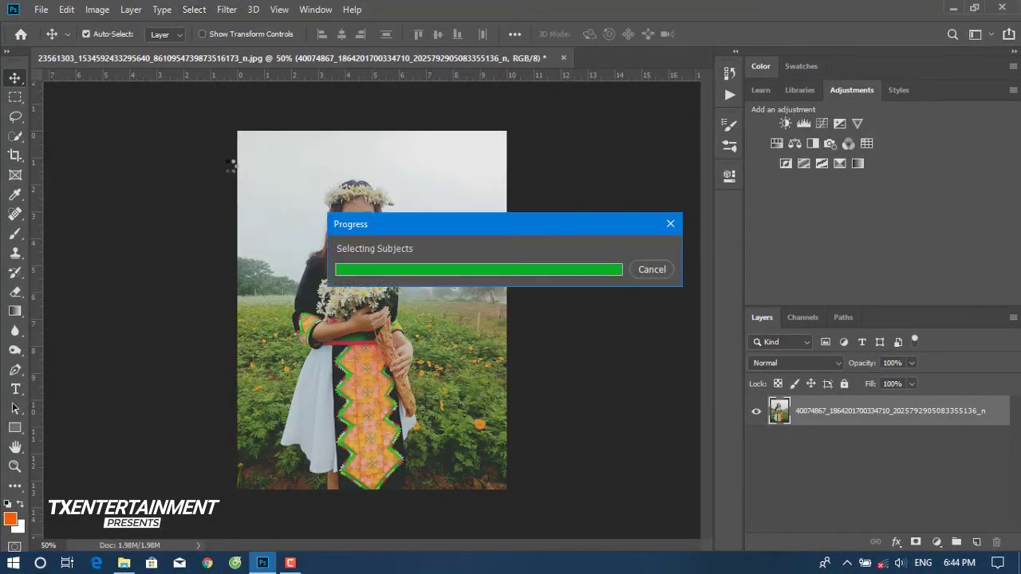
scroll(387, 194, up, 10)
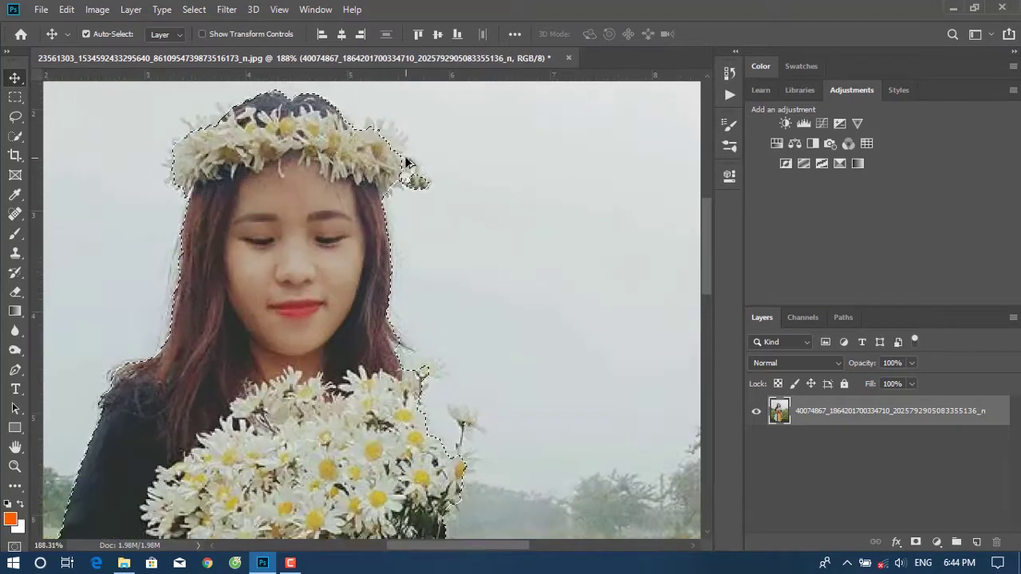
scroll(406, 167, up, 1)
key(w)
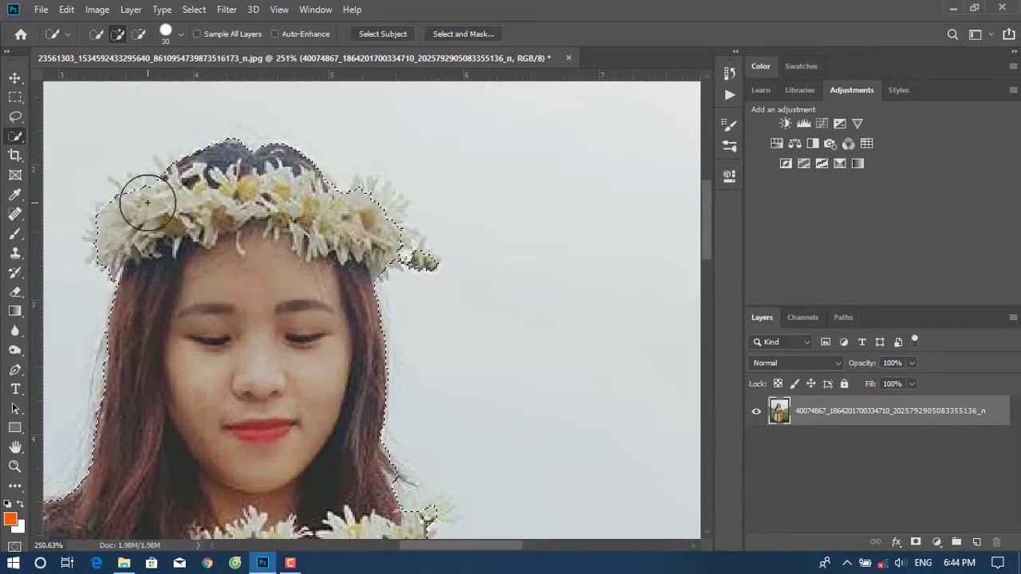
scroll(319, 209, down, 1)
Add the crown's right-hand flowers, bouquet and dress edges to the selection, checking the outline.
drag(398, 221, 379, 214)
scroll(375, 256, down, 2)
scroll(391, 327, down, 2)
drag(410, 343, 363, 379)
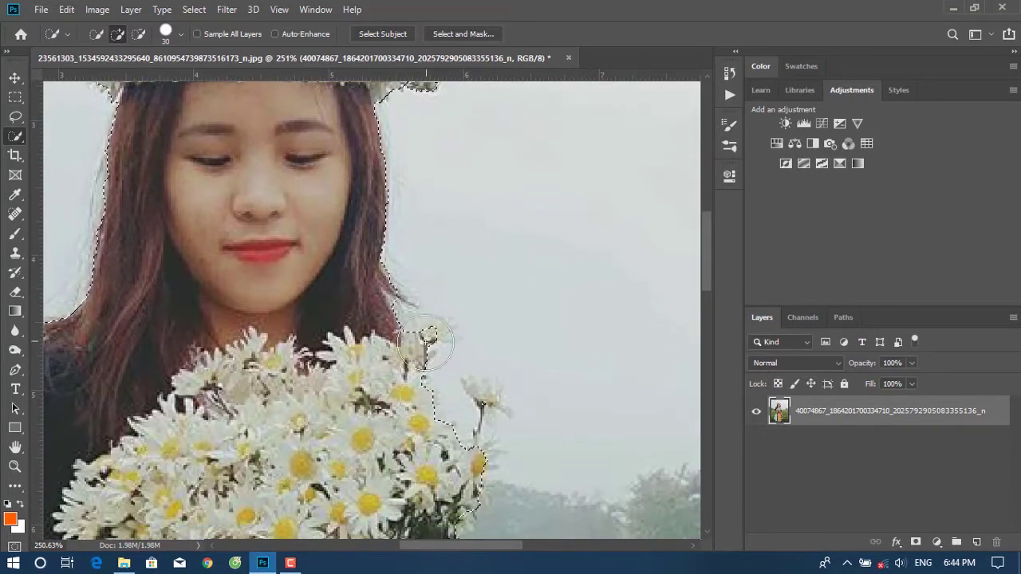
scroll(399, 375, down, 2)
mouse_move(449, 371)
mouse_down()
mouse_move(512, 364)
mouse_move(479, 382)
mouse_up()
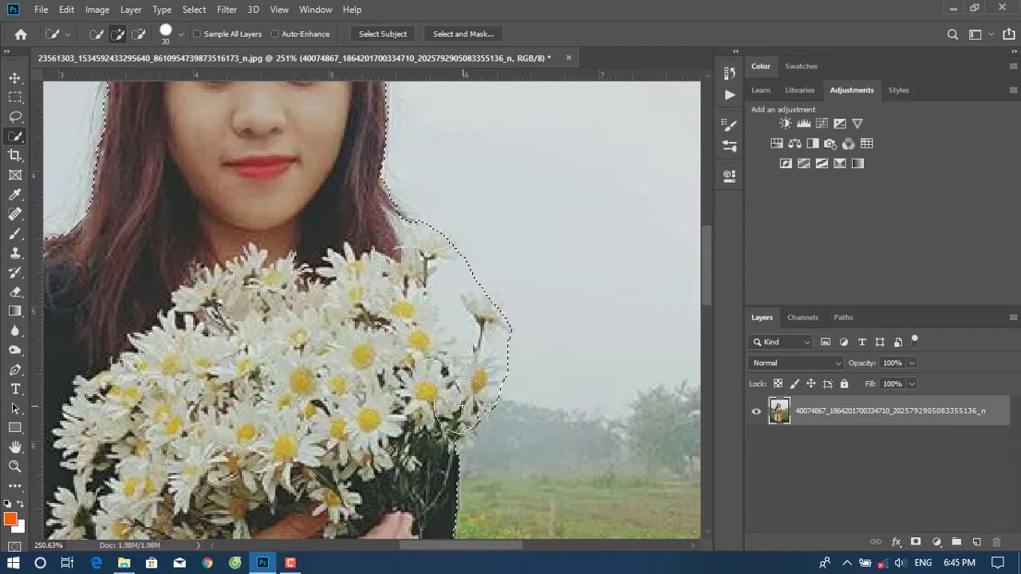
mouse_move(485, 263)
mouse_down()
mouse_move(506, 314)
mouse_move(474, 323)
mouse_up()
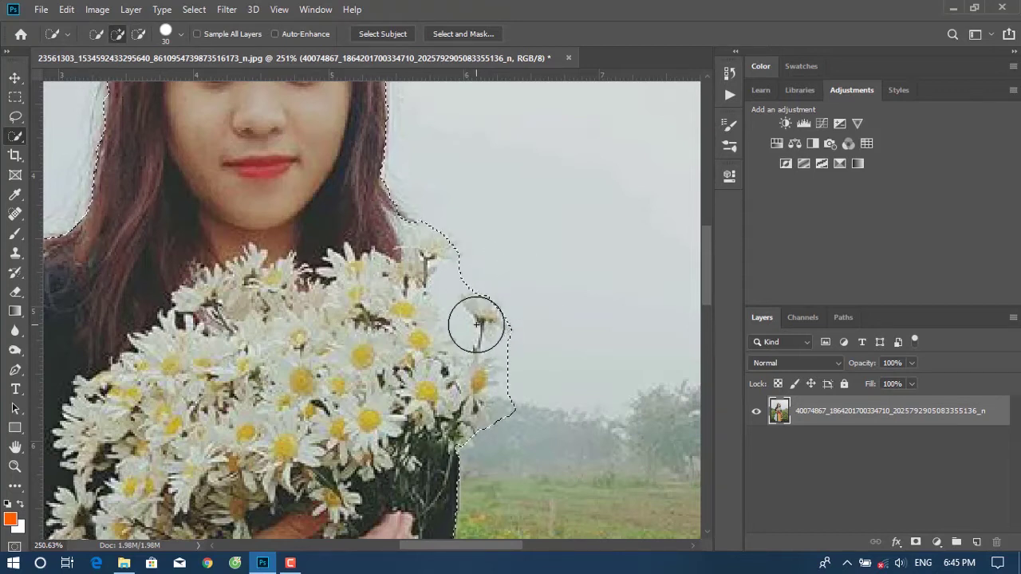
scroll(415, 351, down, 2)
scroll(359, 374, down, 3)
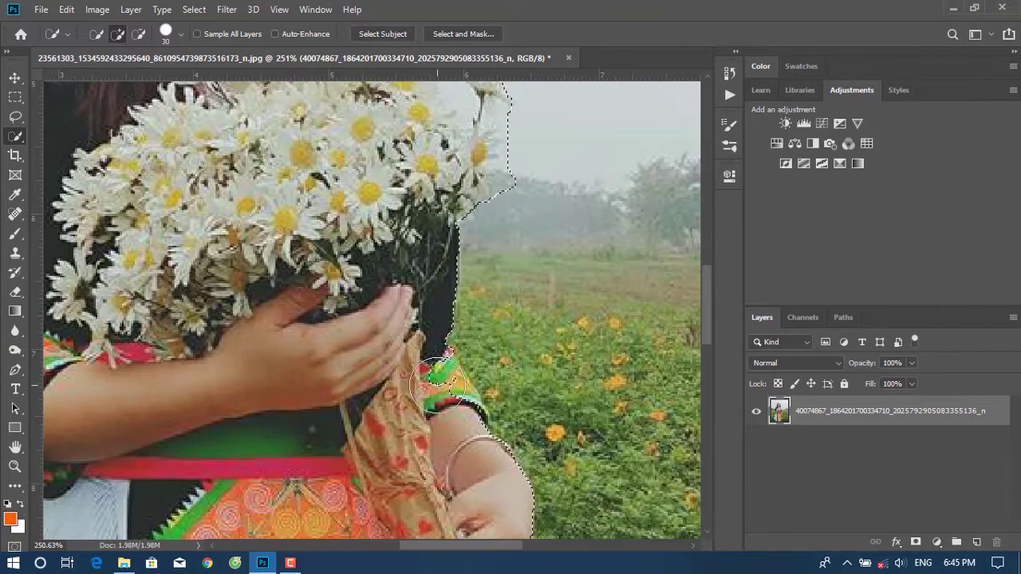
scroll(435, 433, down, 3)
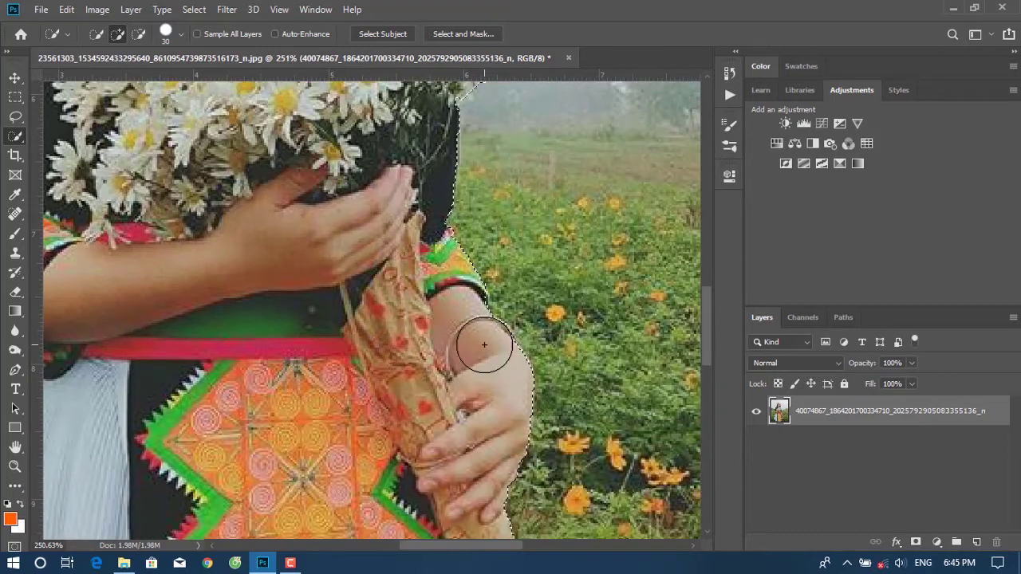
scroll(471, 399, down, 3)
scroll(494, 415, down, 1)
scroll(527, 439, down, 3)
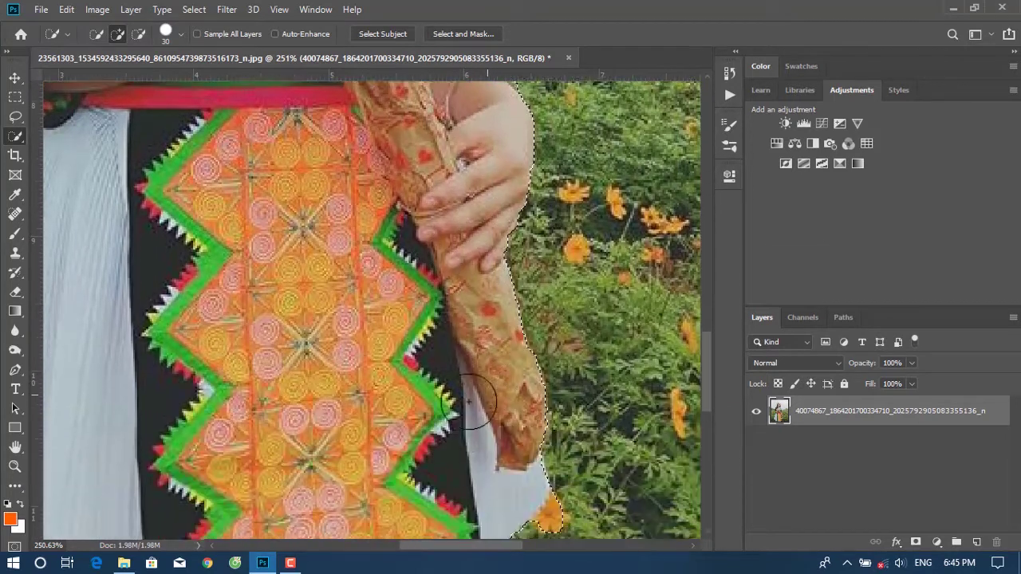
scroll(551, 459, down, 1)
scroll(543, 455, down, 1)
scroll(524, 445, down, 3)
scroll(472, 388, down, 1)
scroll(461, 395, down, 2)
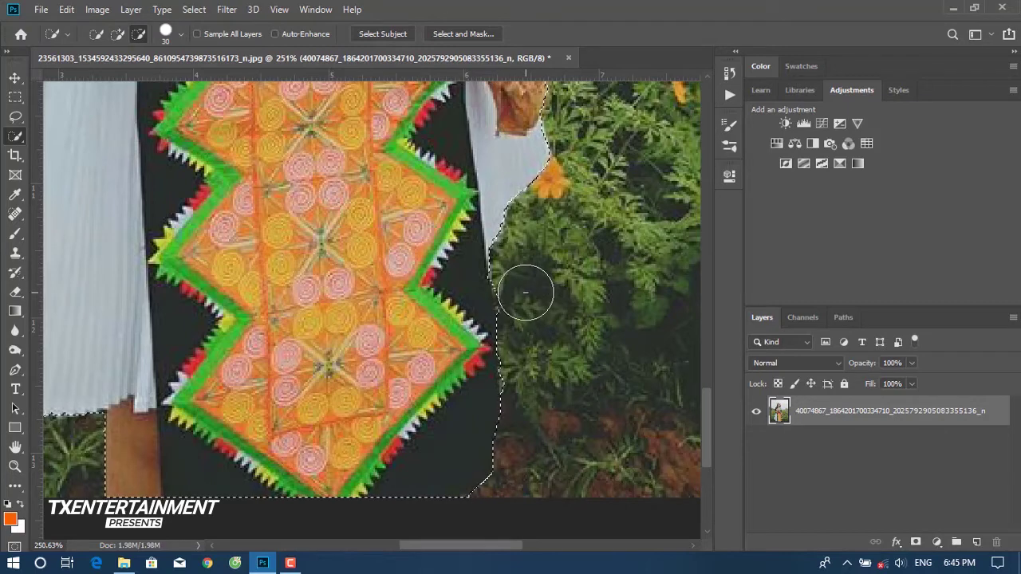
alt+scroll(271, 446, down, 3)
scroll(239, 239, left, 3)
scroll(296, 107, left, 3)
scroll(307, 104, up, 2)
alt+scroll(253, 283, up, 3)
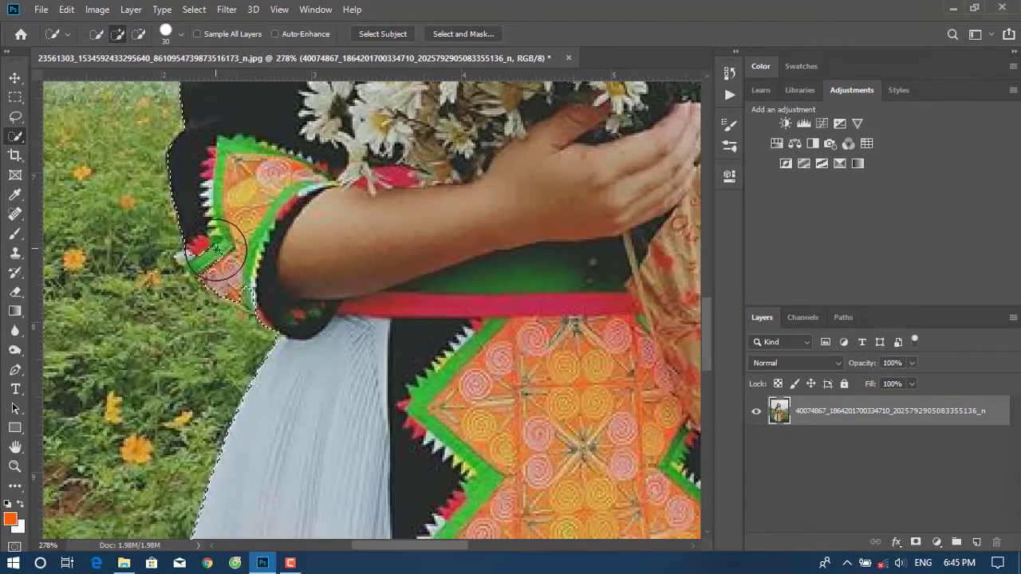
scroll(253, 283, up, 3)
scroll(303, 207, up, 3)
scroll(355, 129, up, 3)
alt+scroll(354, 129, down, 3)
alt+scroll(559, 239, down, 3)
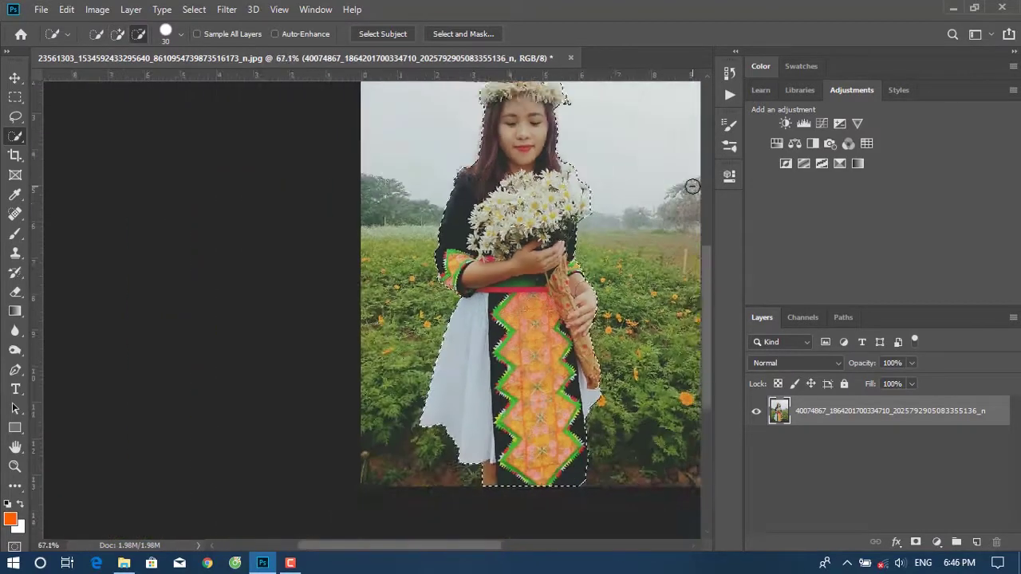
scroll(649, 346, left, 3)
In Select and Mask, brush away the stray flower tips beside the crown.
click(462, 34)
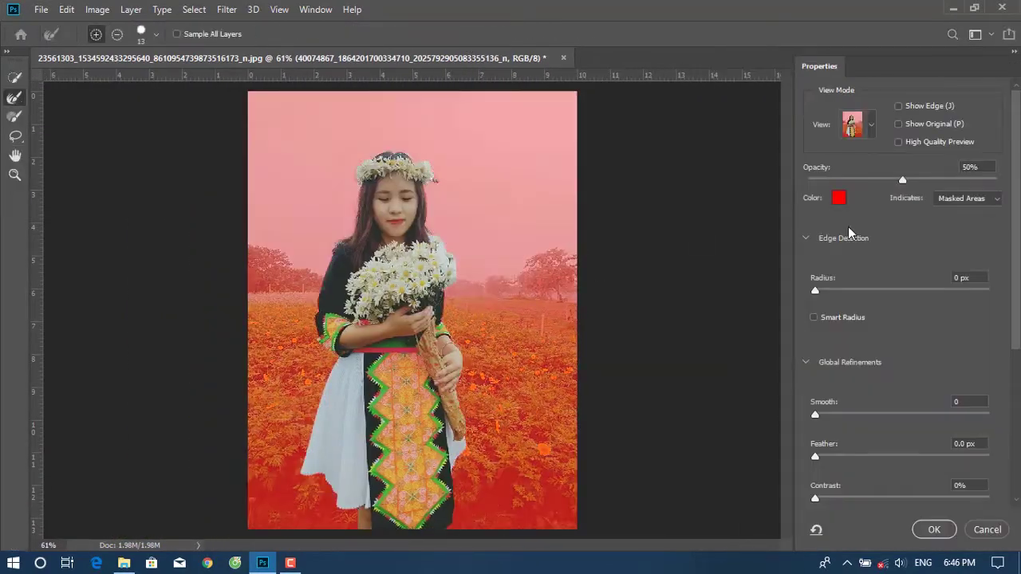
alt+scroll(575, 197, up, 3)
alt+scroll(435, 178, up, 2)
alt+scroll(490, 223, down, 2)
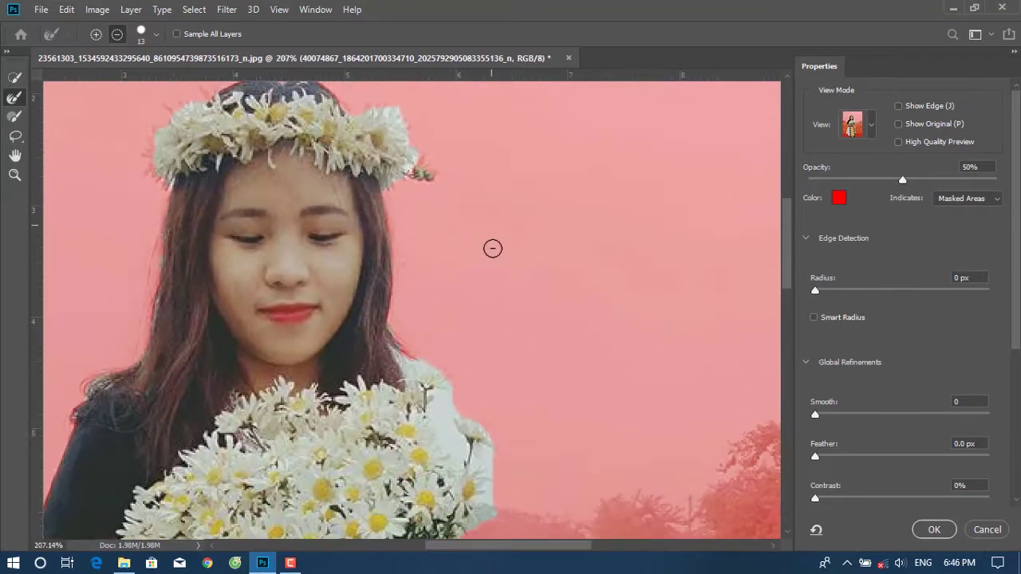
alt+scroll(449, 176, up, 3)
alt+scroll(408, 199, up, 1)
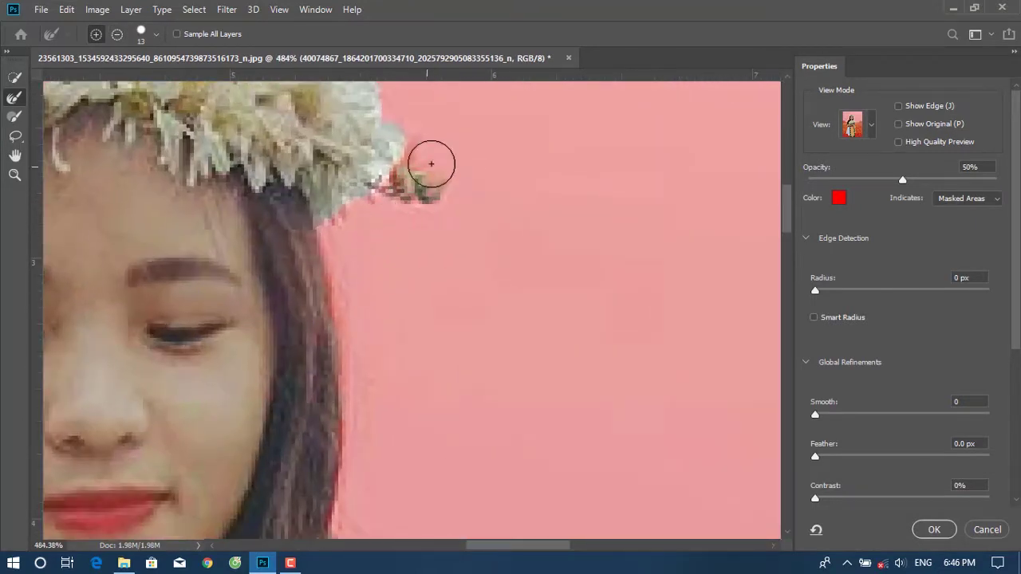
drag(334, 162, 385, 134)
scroll(390, 226, up, 1)
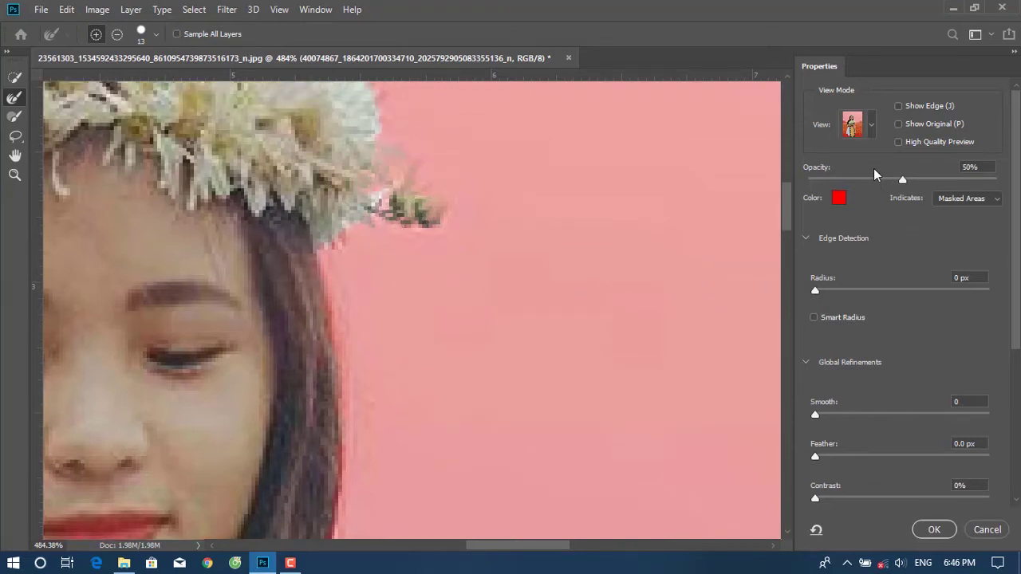
Try another mask preview mode, then return to the pink Overlay preview.
click(871, 128)
click(827, 308)
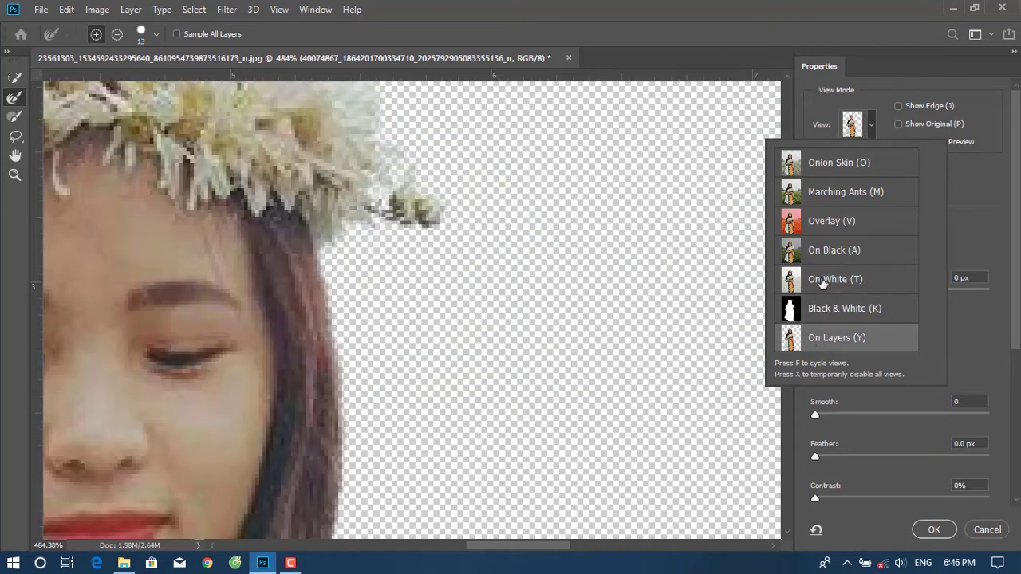
click(832, 221)
scroll(872, 399, down, 3)
scroll(872, 463, down, 3)
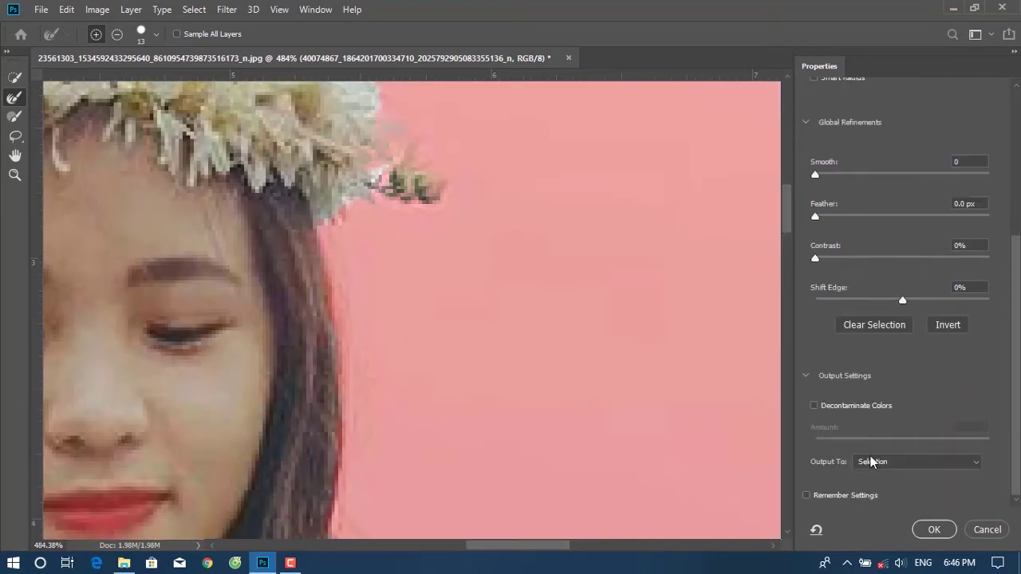
scroll(472, 381, down, 5)
scroll(471, 383, down, 2)
scroll(522, 366, down, 2)
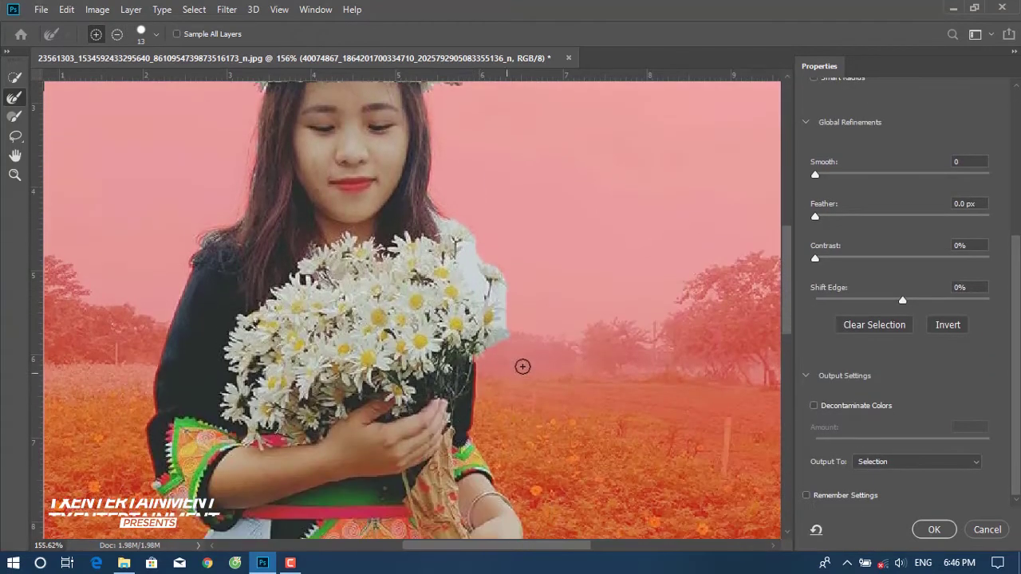
Output the refined selection to a New Layer with Layer Mask and apply it.
click(882, 462)
click(912, 506)
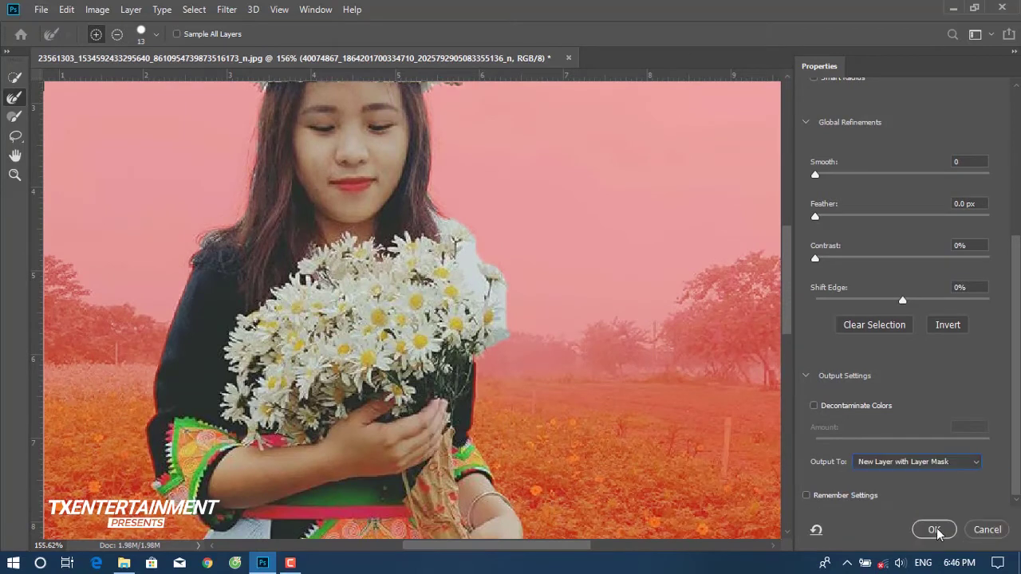
click(935, 529)
scroll(597, 424, down, 3)
scroll(518, 272, up, 5)
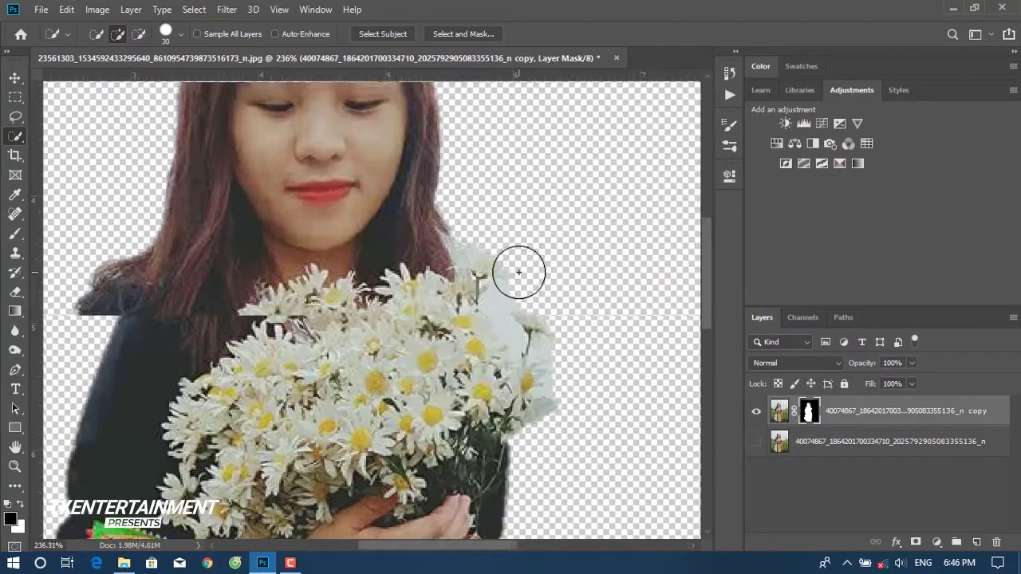
Set up a soft round brush from General Brushes at 17 px for mask painting.
scroll(519, 272, up, 3)
drag(524, 296, 587, 294)
key(ctrl+d)
key(b)
right_click(532, 275)
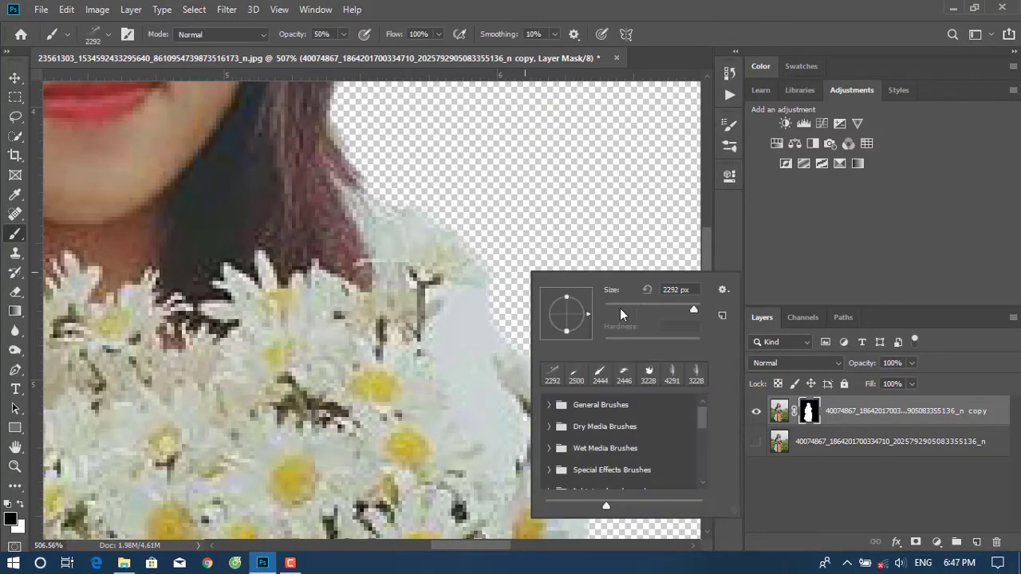
right_click(475, 222)
scroll(610, 326, up, 1)
scroll(610, 326, down, 1)
click(492, 353)
click(558, 387)
click(511, 191)
scroll(550, 319, up, 3)
right_click(547, 241)
drag(644, 276, 627, 276)
click(482, 293)
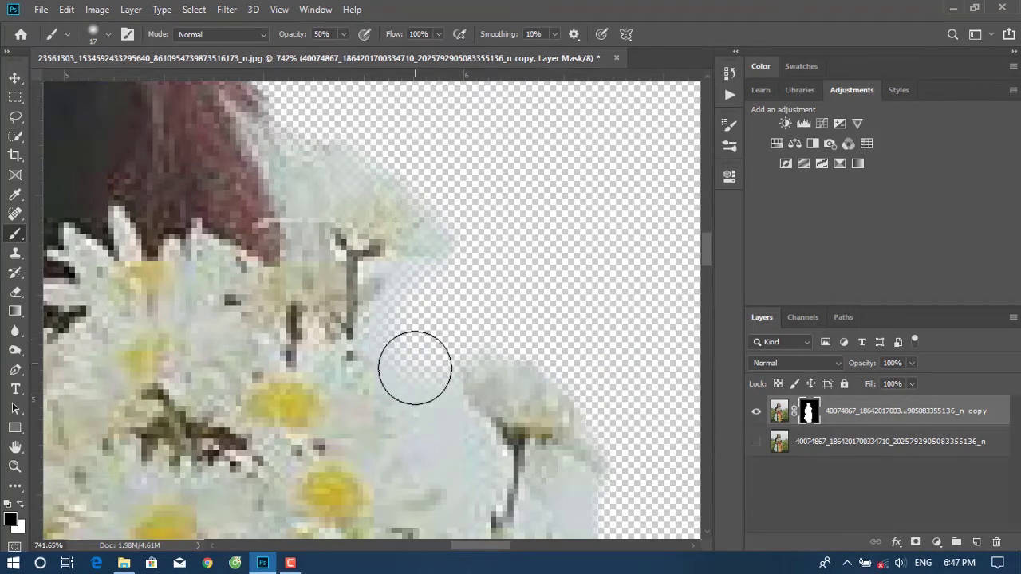
Paint black on the mask to hide the white area left of the flower stem.
scroll(415, 358, down, 1)
scroll(433, 324, down, 2)
mouse_move(433, 348)
mouse_down()
mouse_move(455, 376)
mouse_move(438, 370)
mouse_move(486, 406)
mouse_up()
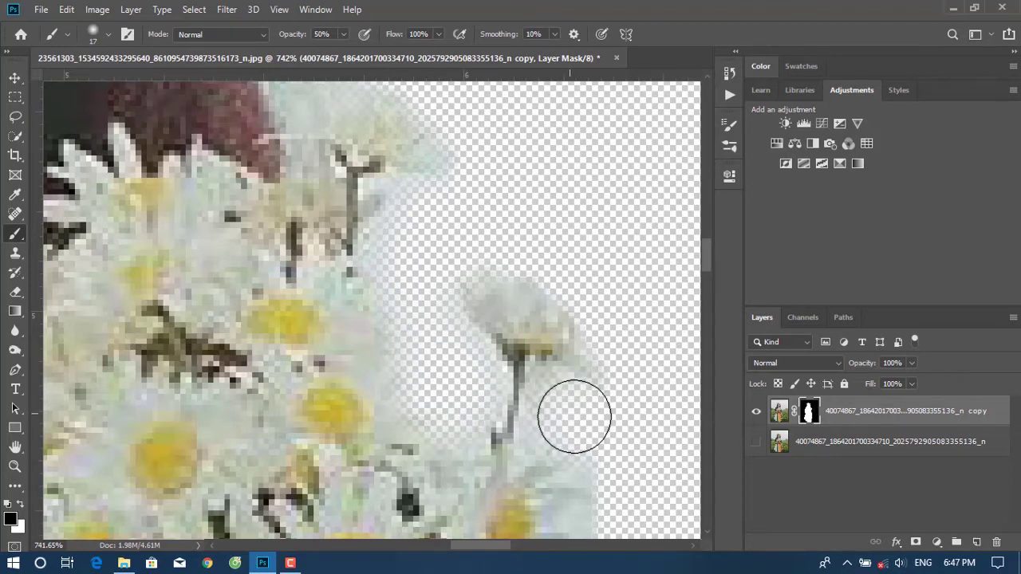
scroll(567, 412, down, 3)
scroll(622, 445, down, 3)
scroll(638, 375, down, 2)
scroll(592, 221, down, 3)
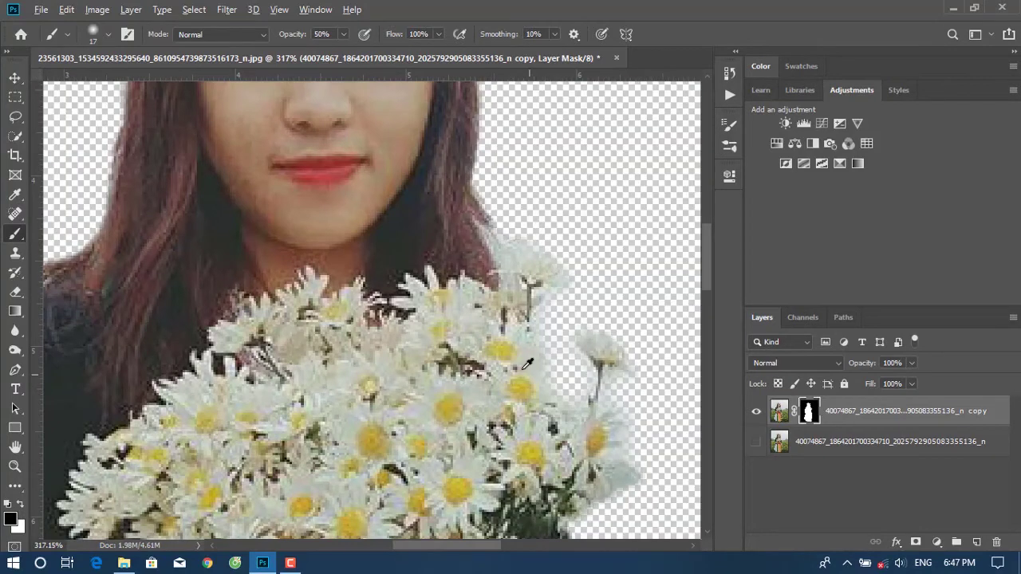
scroll(667, 396, down, 3)
scroll(547, 295, down, 1)
scroll(448, 333, down, 2)
scroll(448, 333, up, 2)
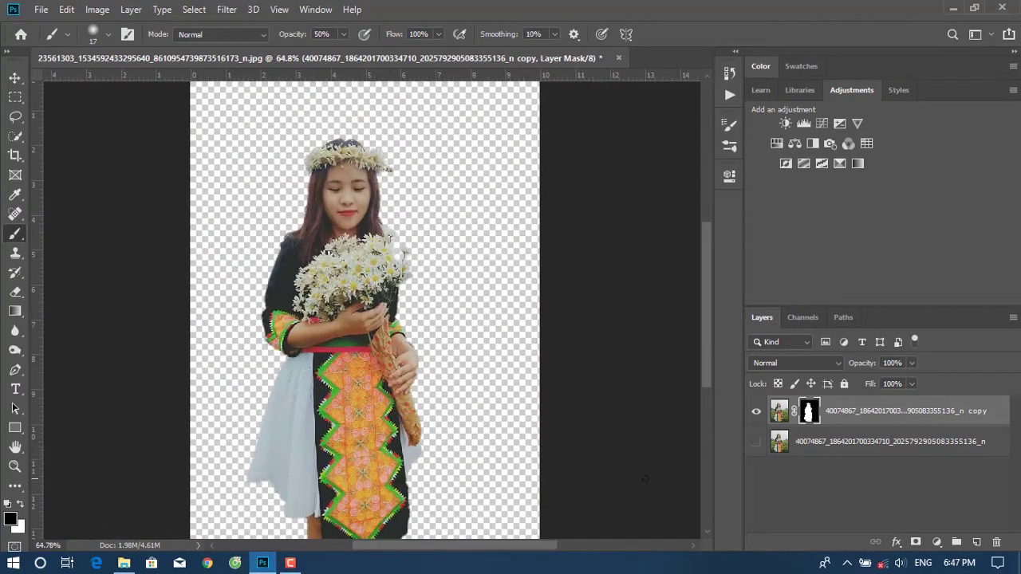
scroll(431, 495, up, 2)
scroll(426, 506, up, 2)
Paint white on the mask to restore the dark skirt edge.
scroll(440, 487, up, 2)
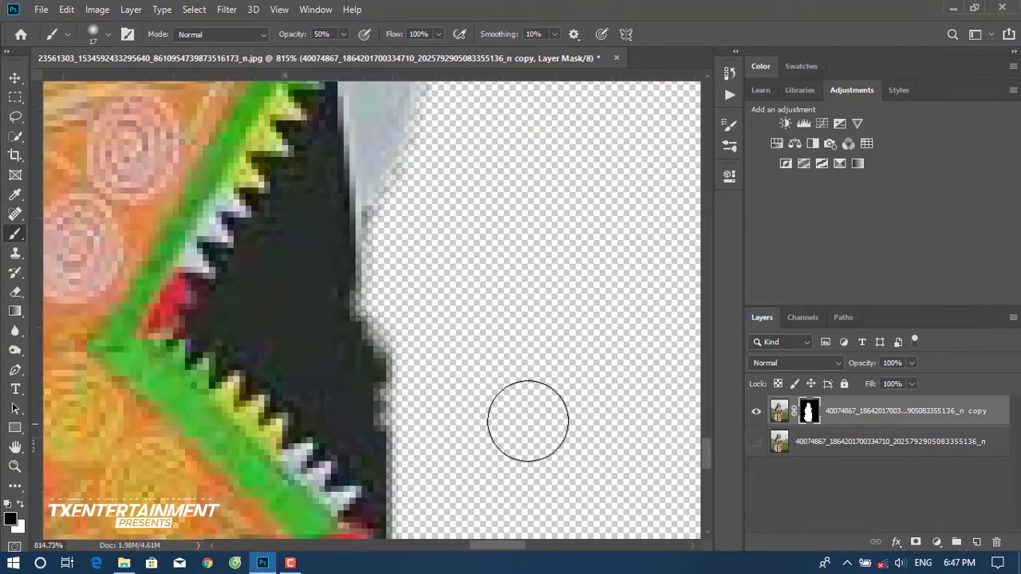
key(x)
mouse_move(326, 228)
mouse_down()
mouse_move(325, 399)
mouse_move(325, 228)
mouse_move(346, 396)
mouse_up()
right_click(345, 396)
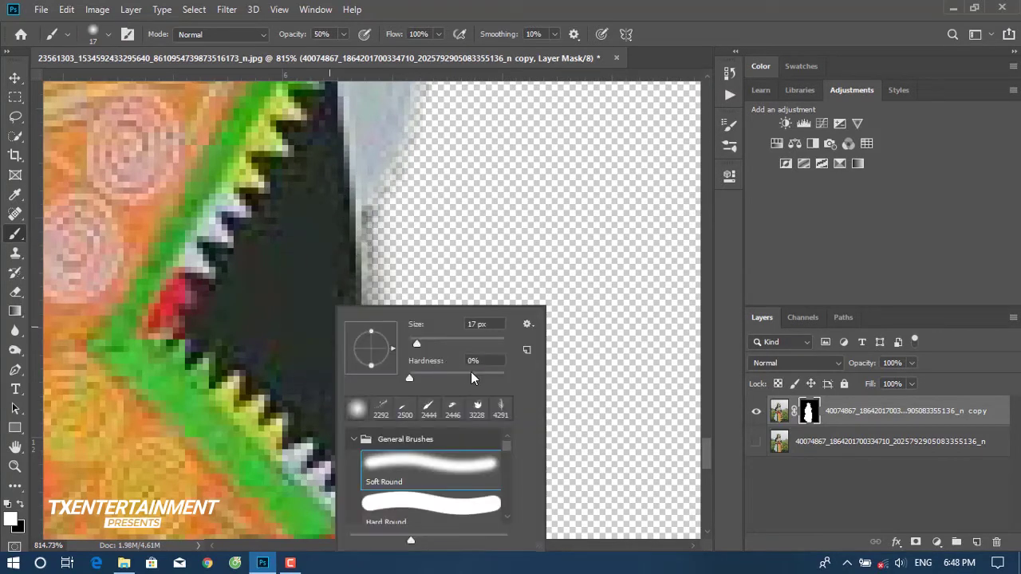
key(Return)
mouse_move(343, 463)
mouse_down()
mouse_move(319, 296)
mouse_move(342, 342)
mouse_move(330, 388)
mouse_up()
Switch back to black, zoom out over the cutout, and select the original background layer.
scroll(355, 465, down, 4)
scroll(355, 465, down, 2)
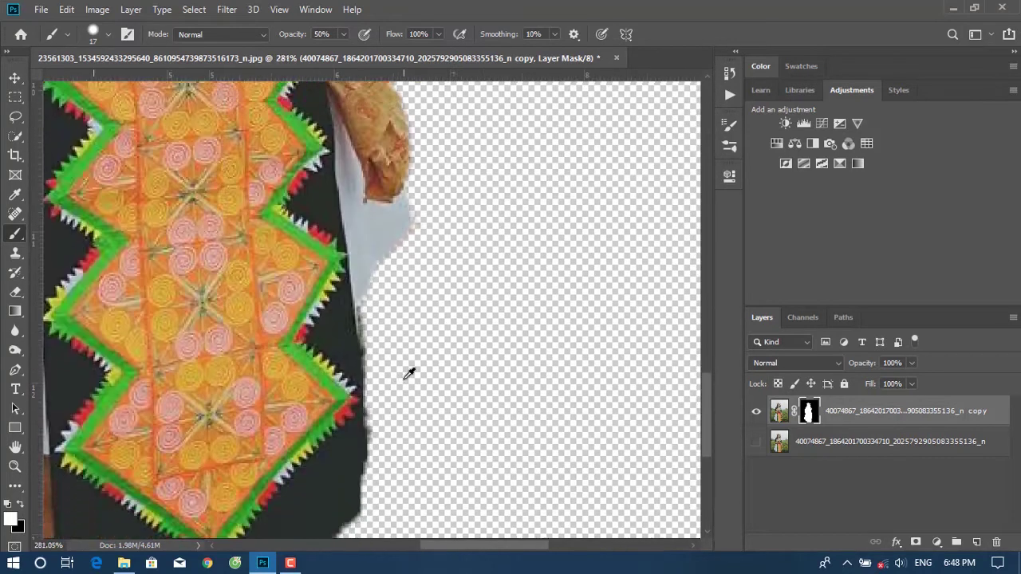
scroll(410, 372, up, 2)
scroll(390, 390, up, 1)
key(x)
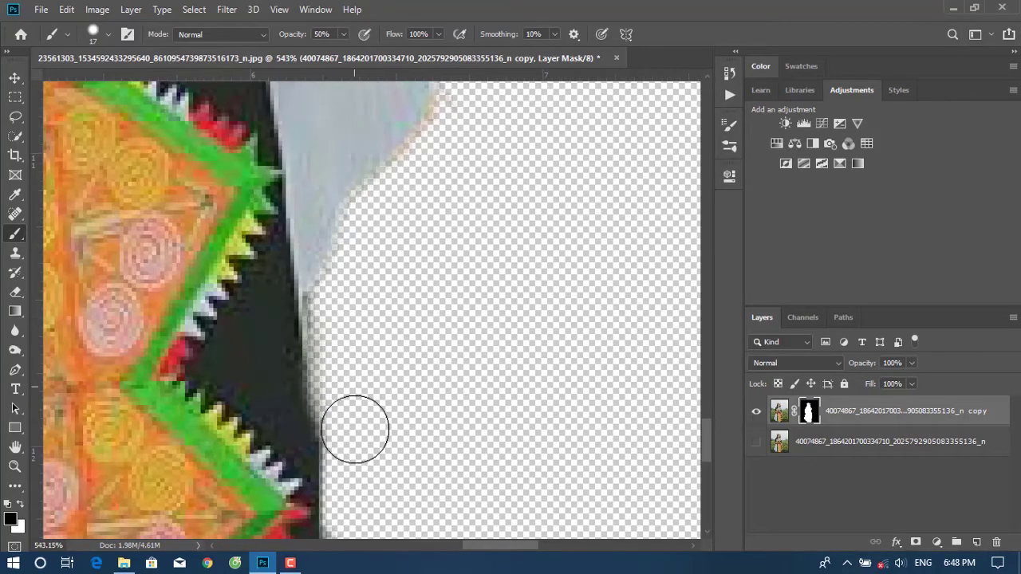
right_click(363, 383)
key(Return)
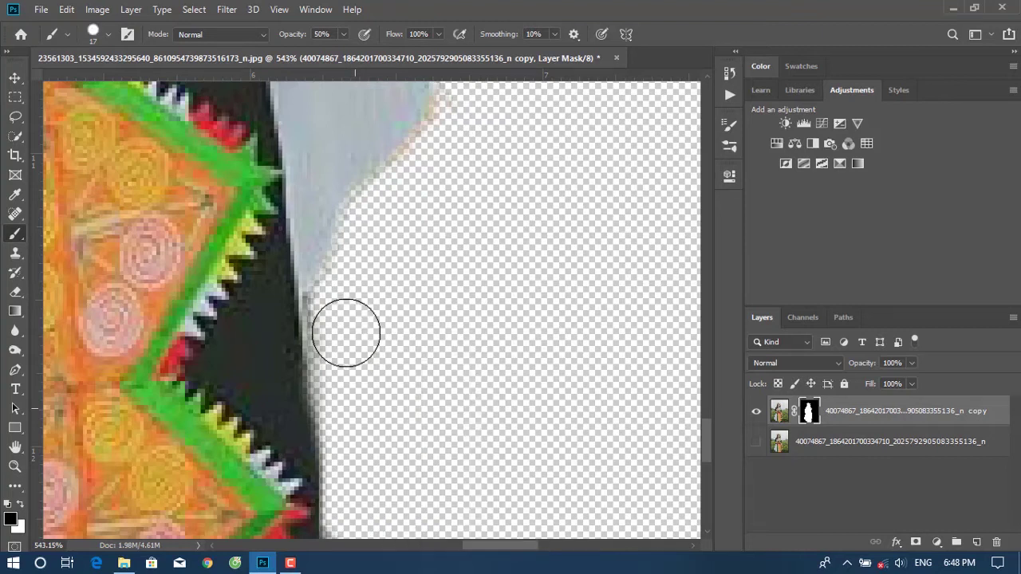
scroll(356, 401, down, 2)
scroll(359, 410, down, 2)
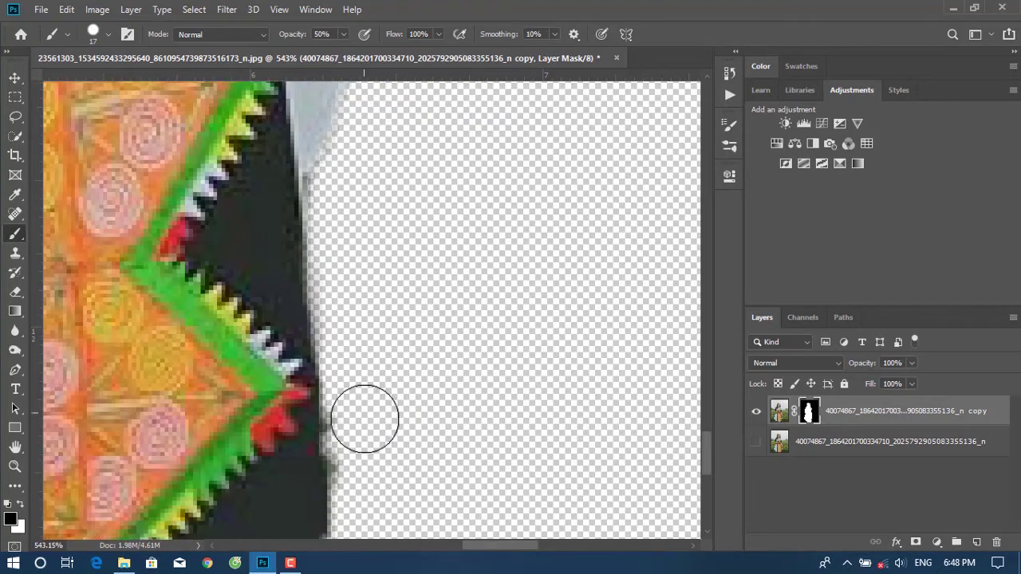
scroll(363, 488, down, 1)
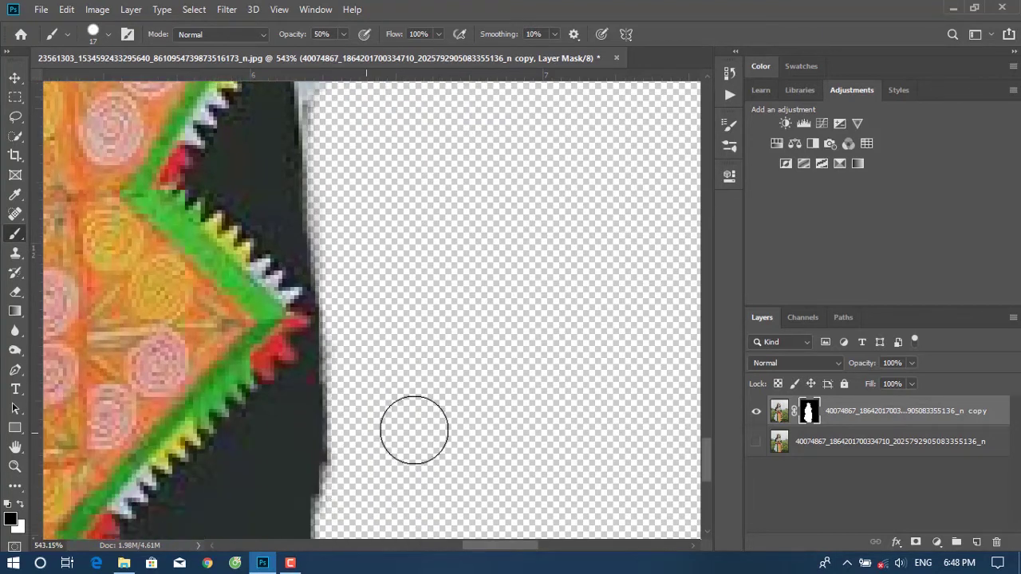
scroll(373, 373, down, 3)
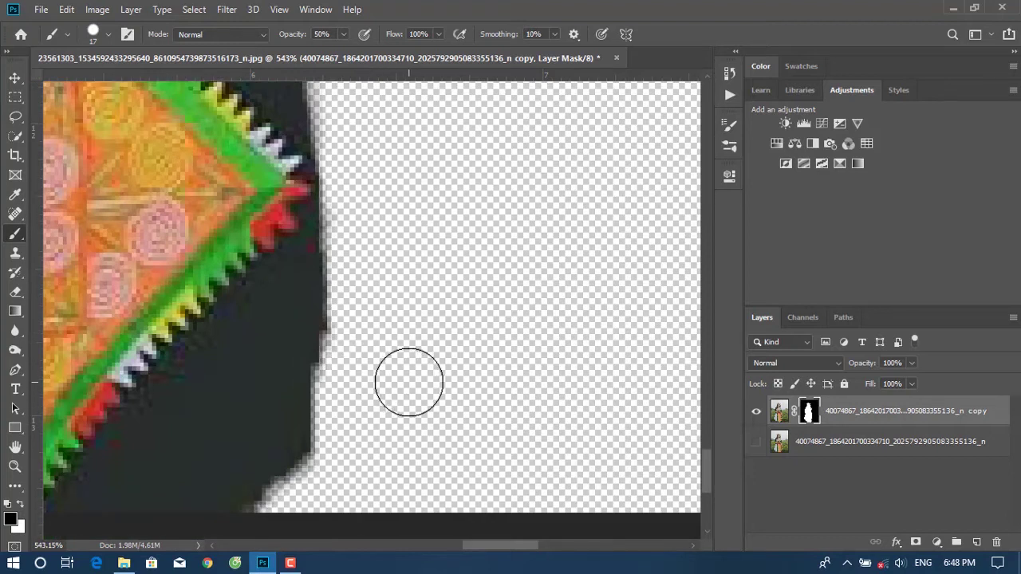
scroll(409, 382, down, 2)
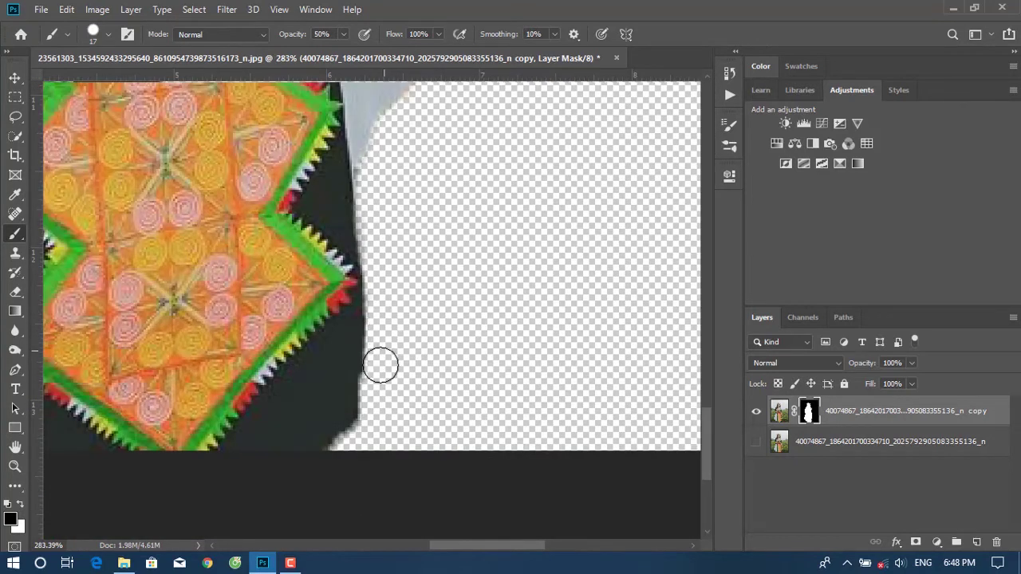
scroll(394, 381, down, 2)
scroll(423, 247, down, 2)
scroll(449, 191, down, 1)
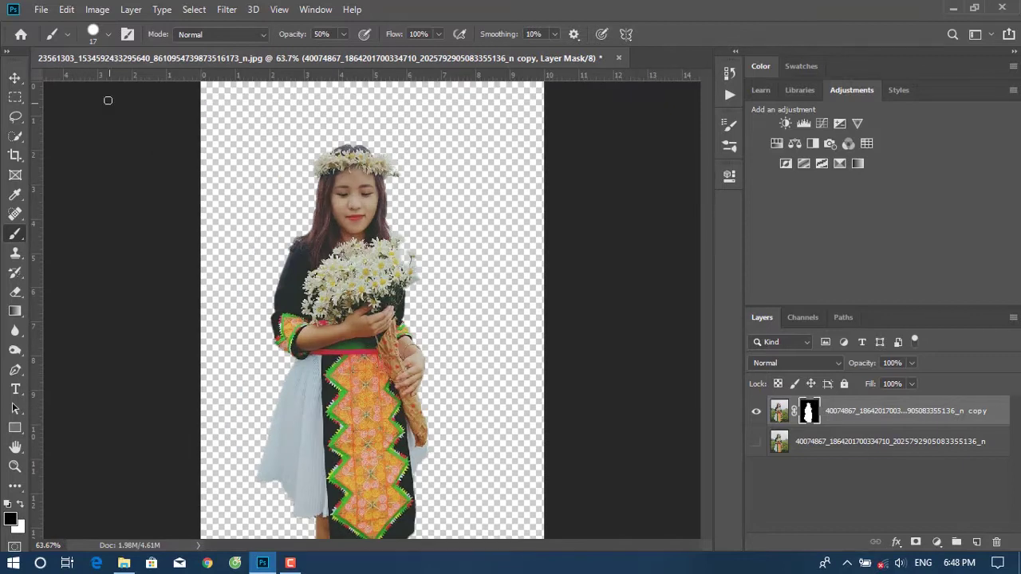
click(15, 78)
click(798, 444)
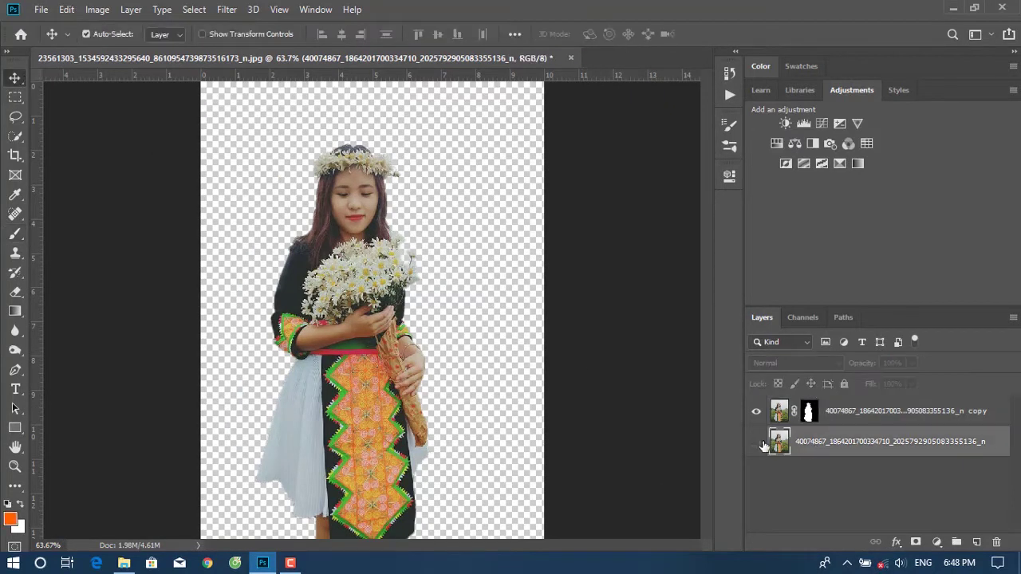
Show the original photo layer and start a Tilt-Shift blur on it.
click(757, 442)
click(226, 10)
mouse_move(249, 193)
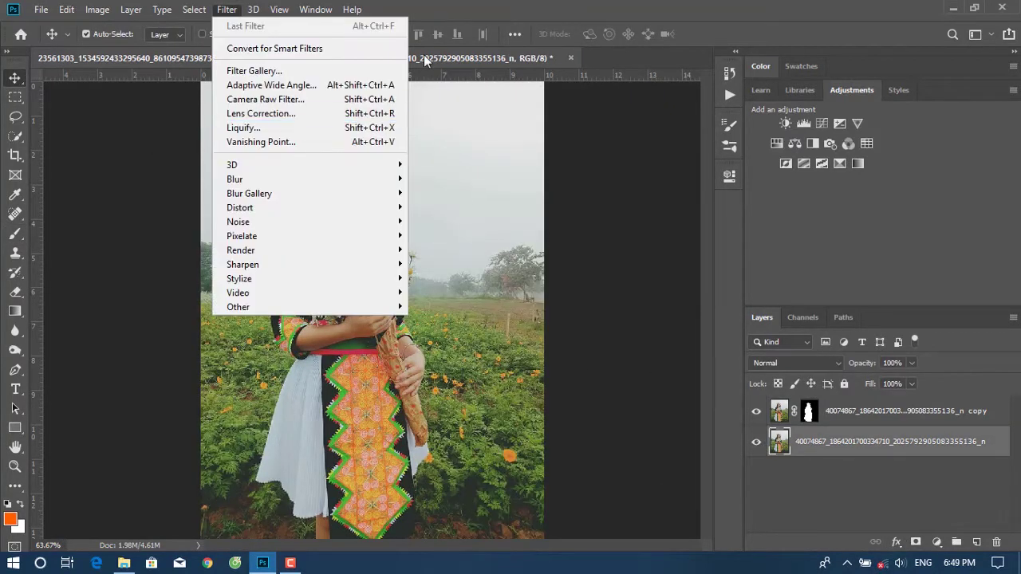
click(434, 222)
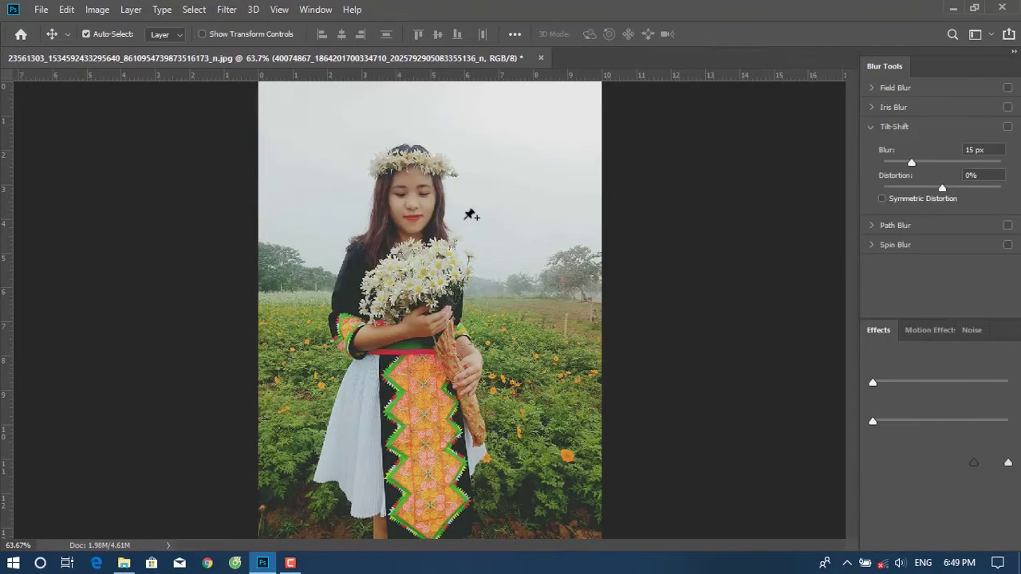
Move the 15 px Tilt-Shift focus band to the lower skirt, widen the upper feathering, and apply.
drag(430, 310, 417, 497)
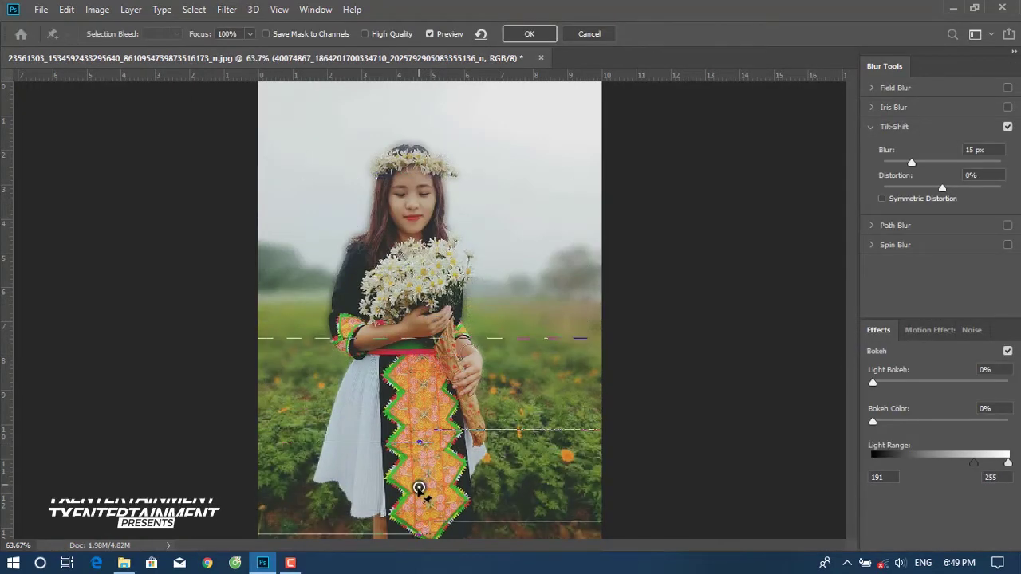
drag(476, 358, 489, 260)
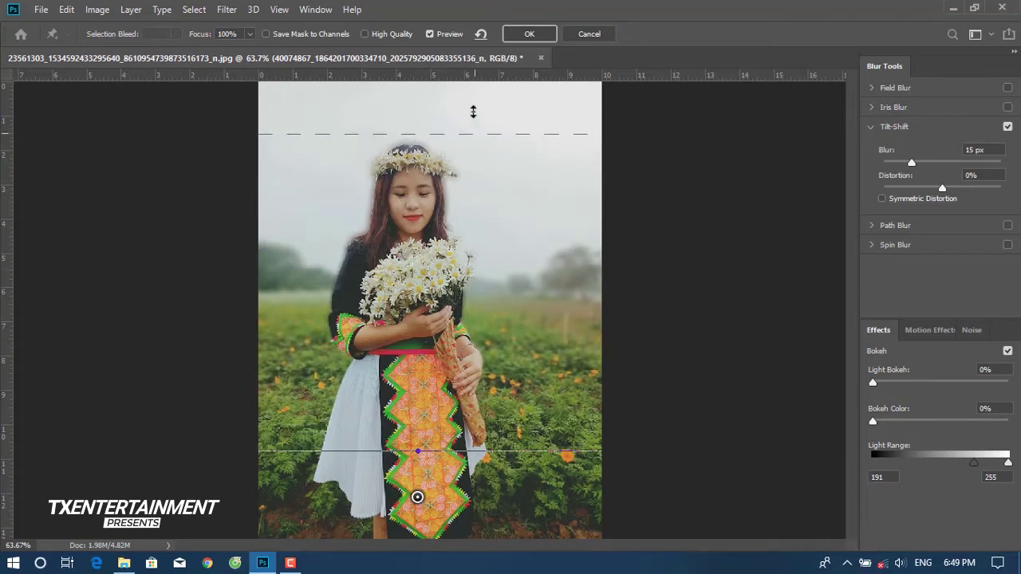
drag(475, 130, 471, 91)
mouse_move(510, 451)
mouse_down()
mouse_move(513, 418)
mouse_move(516, 429)
mouse_up()
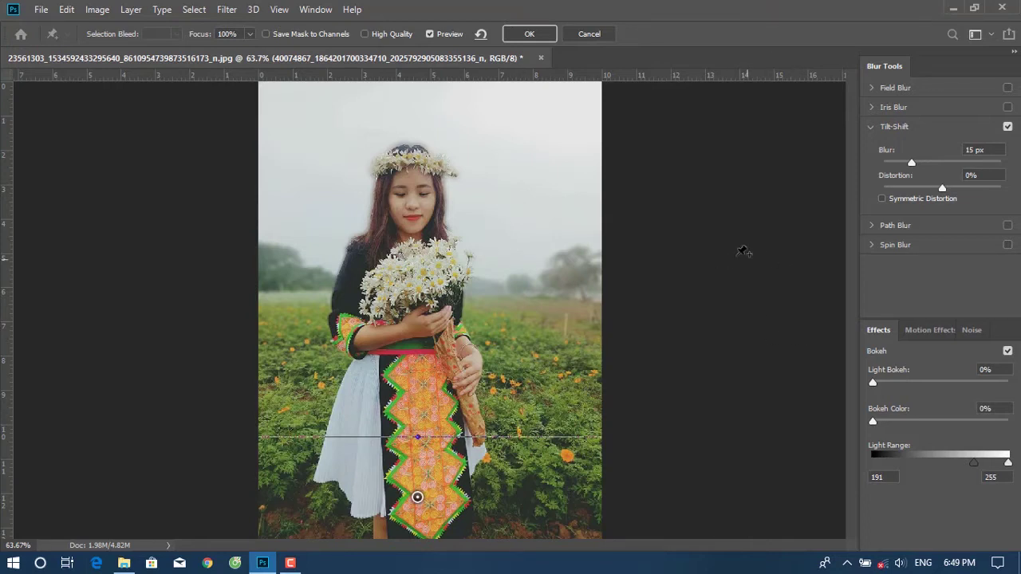
scroll(590, 279, down, 3)
scroll(551, 285, up, 2)
scroll(567, 285, down, 1)
scroll(571, 282, down, 1)
scroll(570, 282, up, 1)
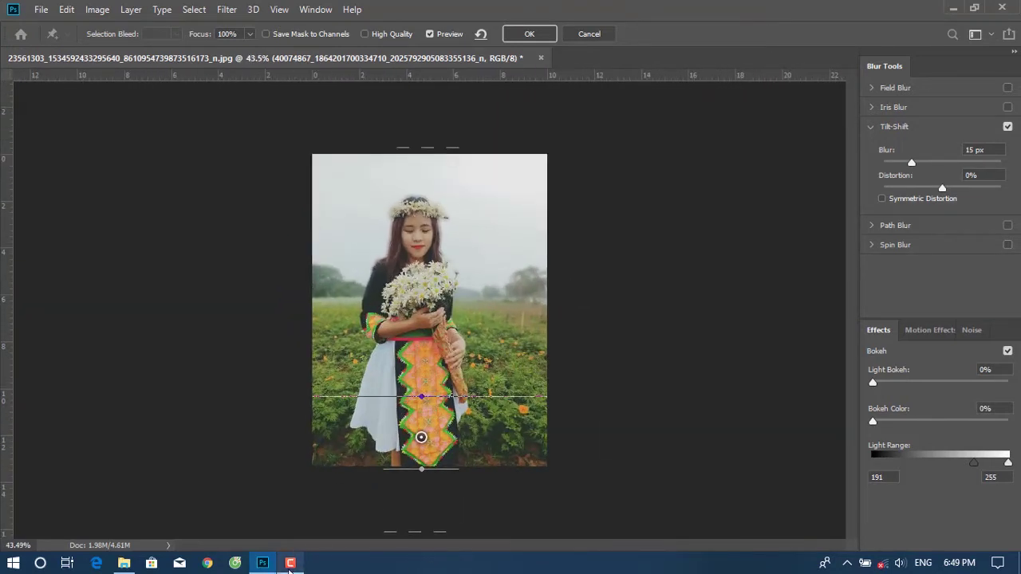
click(529, 34)
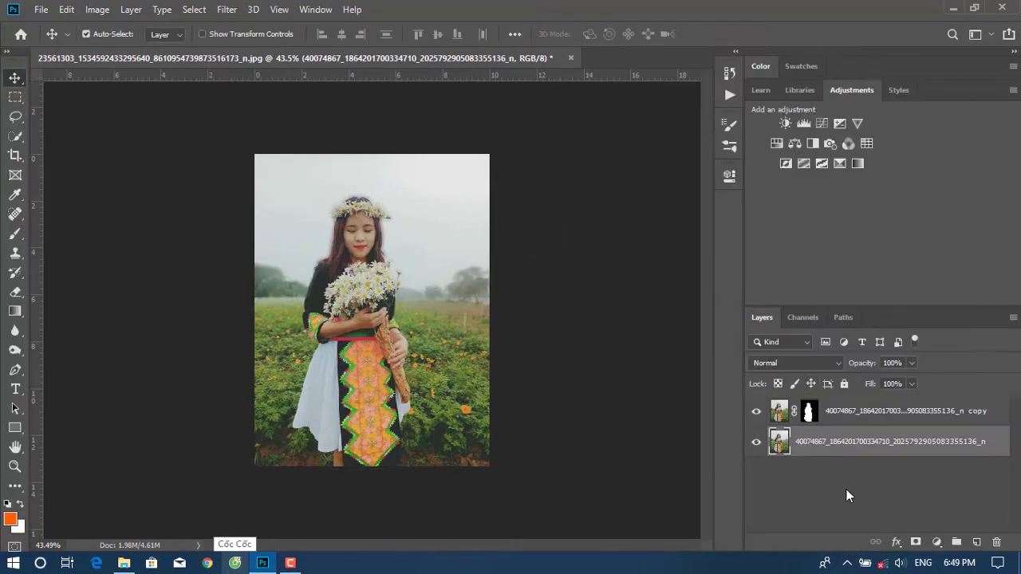
Add a new layer above the cutout and fill it with dark blue.
click(890, 416)
drag(880, 441, 880, 540)
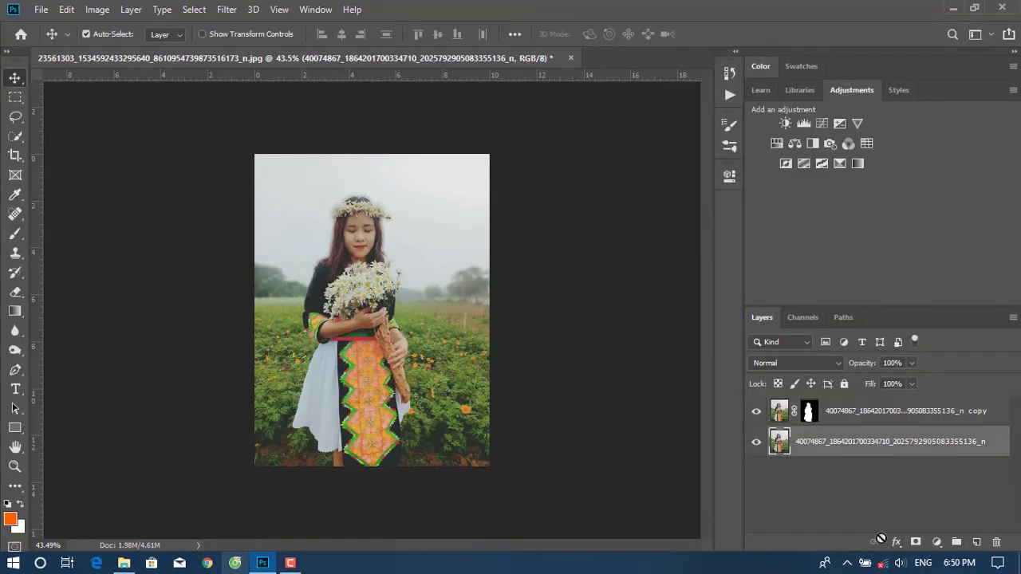
drag(894, 411, 908, 451)
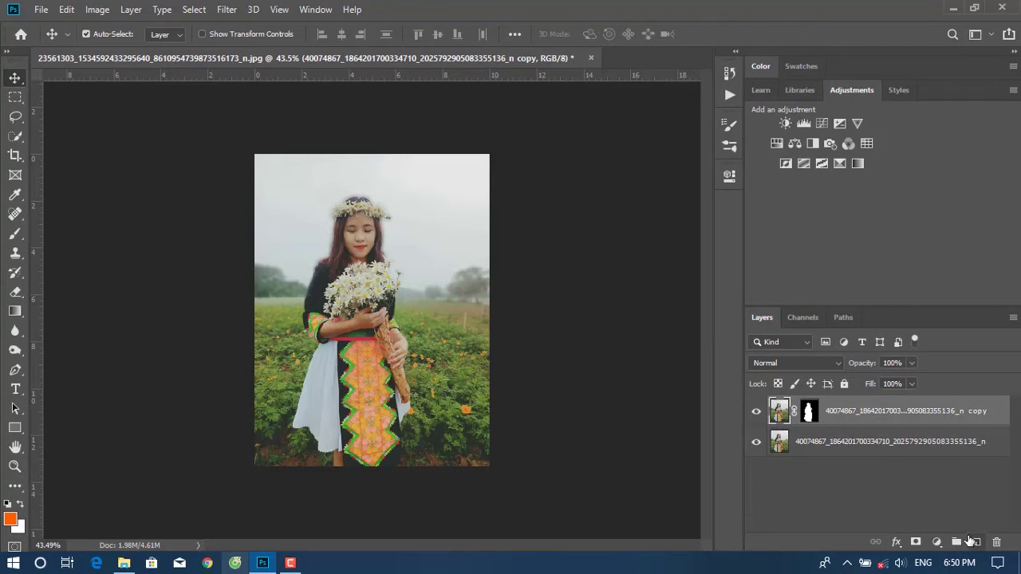
click(970, 541)
click(9, 519)
mouse_move(687, 239)
mouse_down()
mouse_move(687, 185)
mouse_move(636, 194)
mouse_up()
click(822, 100)
click(15, 311)
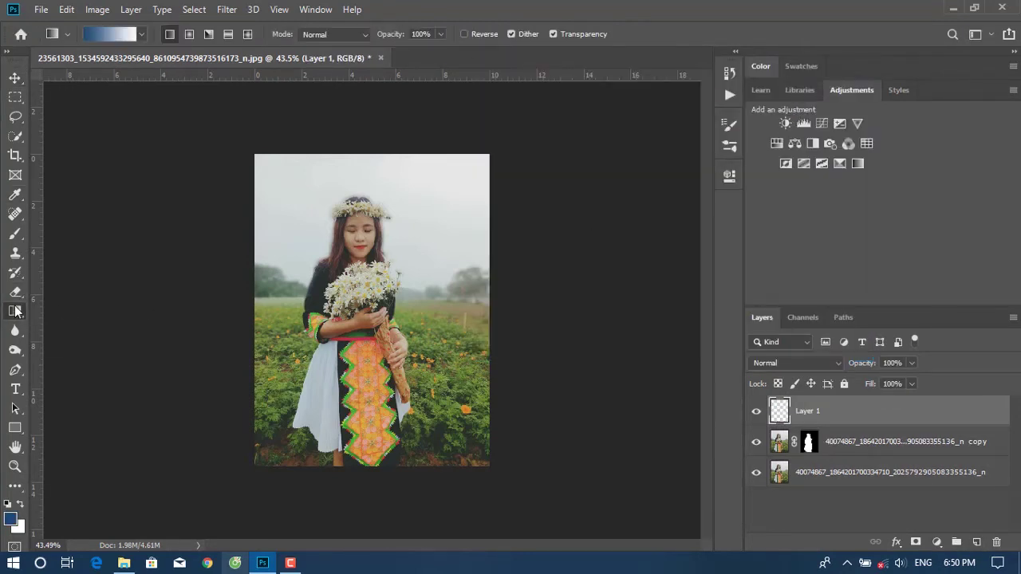
right_click(15, 311)
click(80, 325)
click(437, 337)
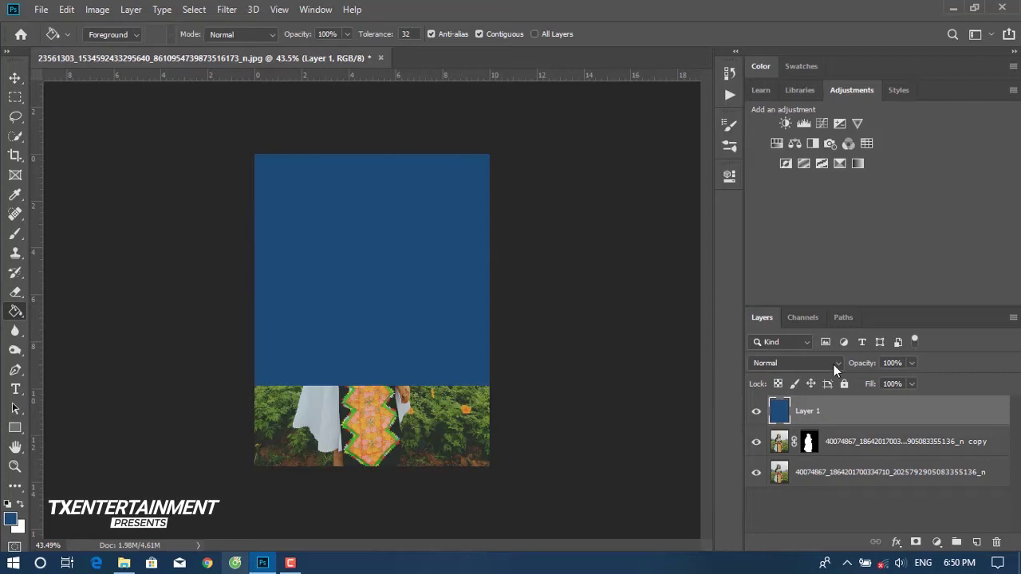
Set the blue layer to Overlay at 26% opacity, then add Layer 2 filled black.
click(833, 364)
click(783, 360)
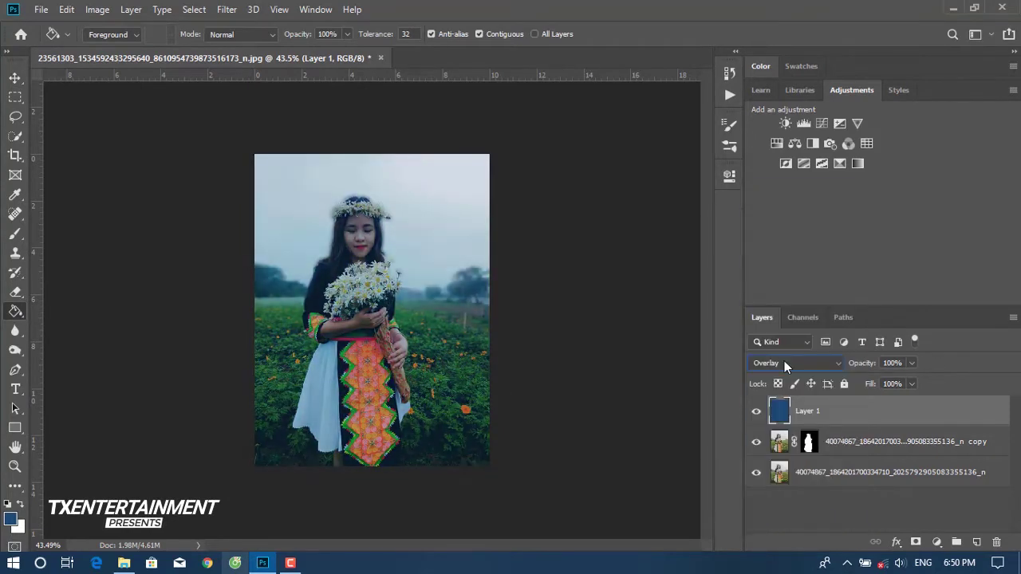
click(863, 381)
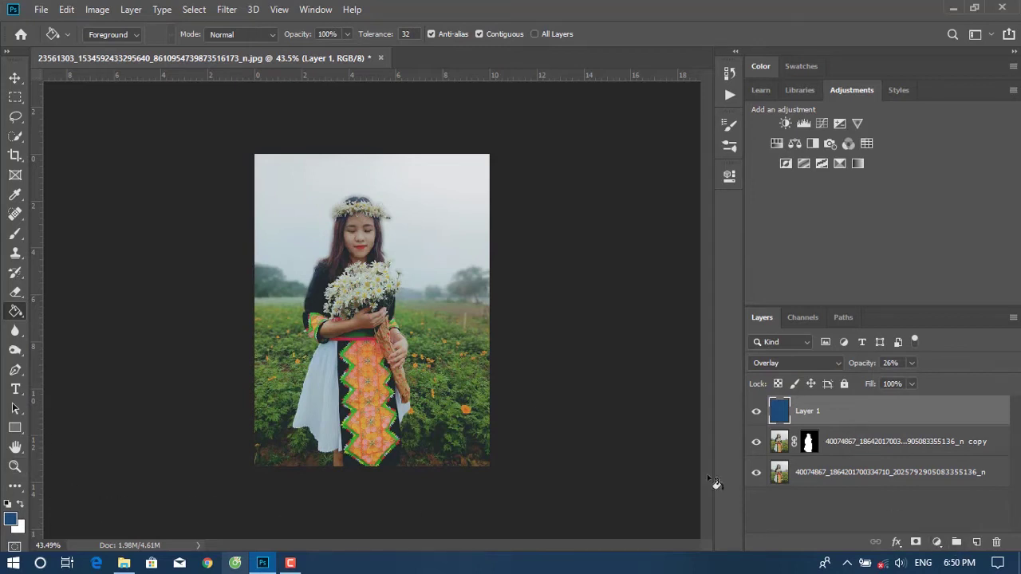
click(976, 541)
click(317, 333)
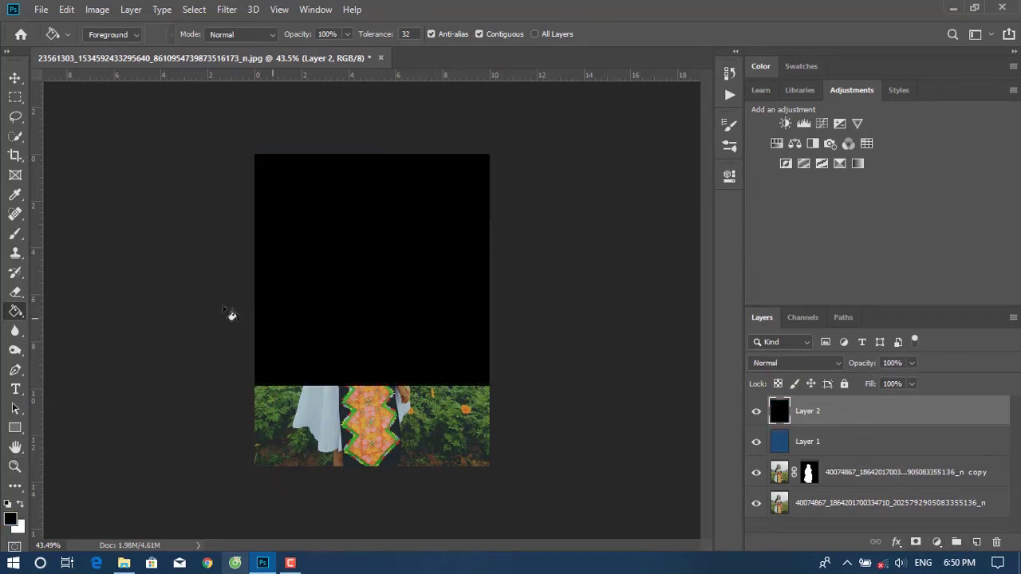
Add a white mask to Layer 2 and brush the photo's centre back into view.
key(b)
click(914, 542)
right_click(525, 376)
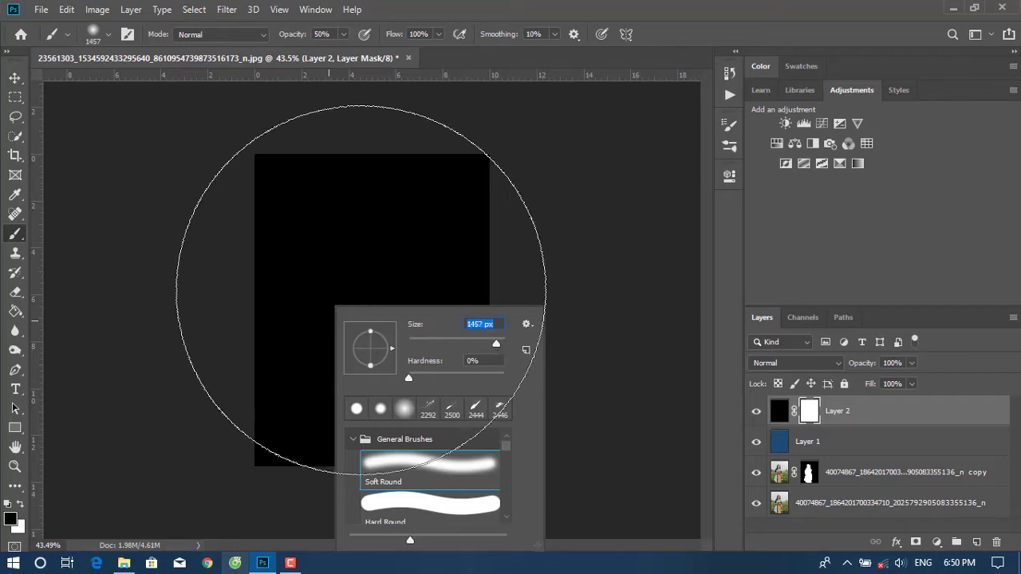
click(361, 303)
click(361, 291)
click(362, 289)
click(361, 289)
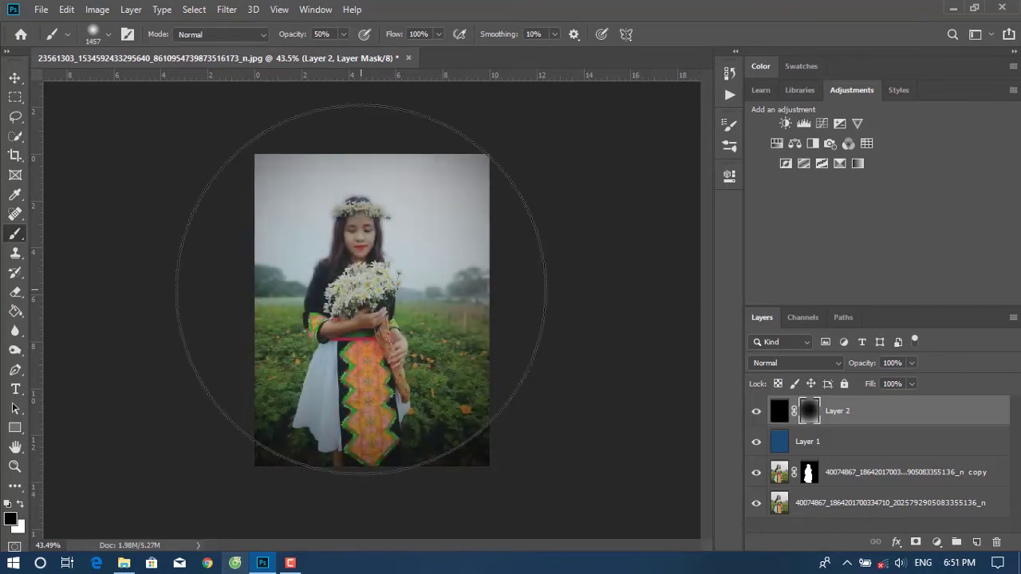
click(361, 286)
click(361, 286)
Toggle the dark vignette layer off and on to compare the result.
scroll(482, 411, down, 1)
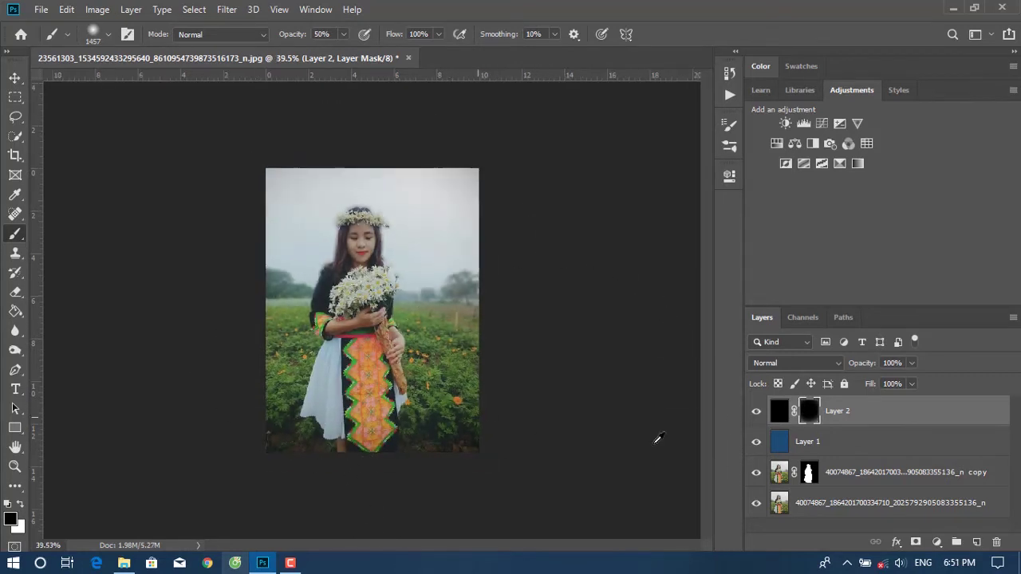
click(751, 422)
click(752, 422)
click(751, 422)
click(751, 422)
Mask the background photo layer with a gradient so its top fades to transparent.
scroll(482, 412, down, 2)
click(826, 504)
key(v)
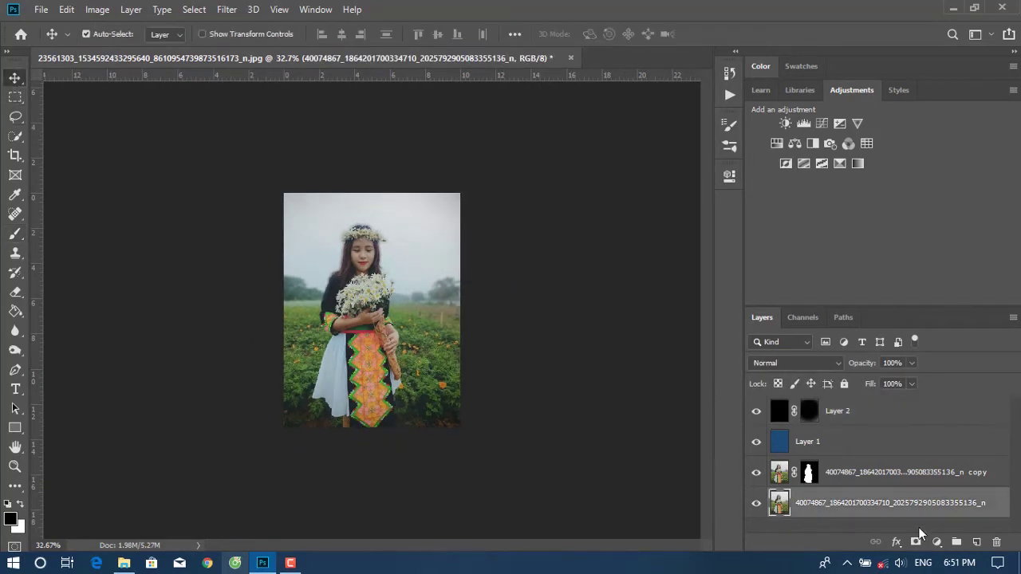
click(916, 541)
click(16, 311)
right_click(15, 311)
click(72, 311)
drag(364, 195, 365, 321)
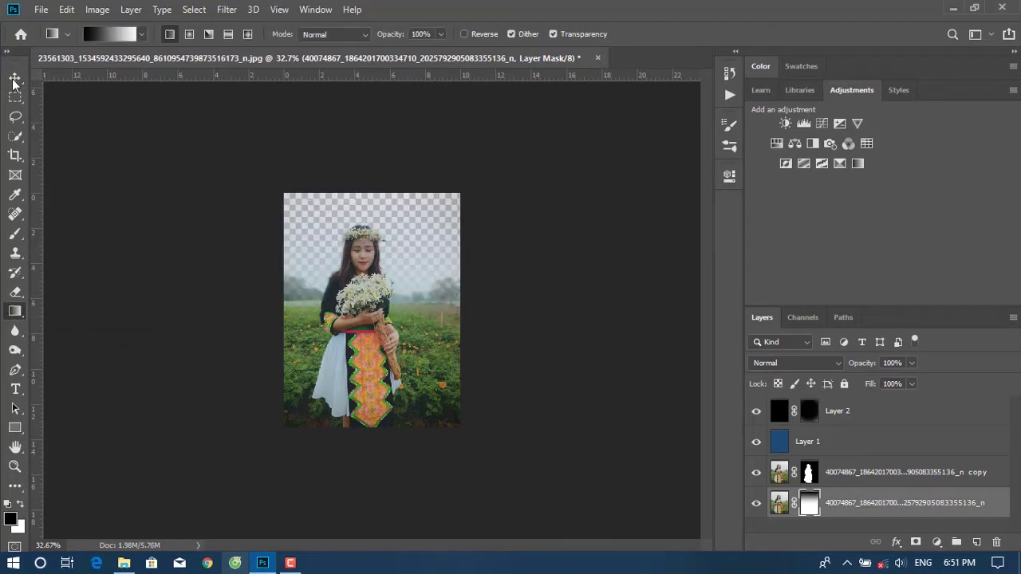
click(15, 78)
click(124, 563)
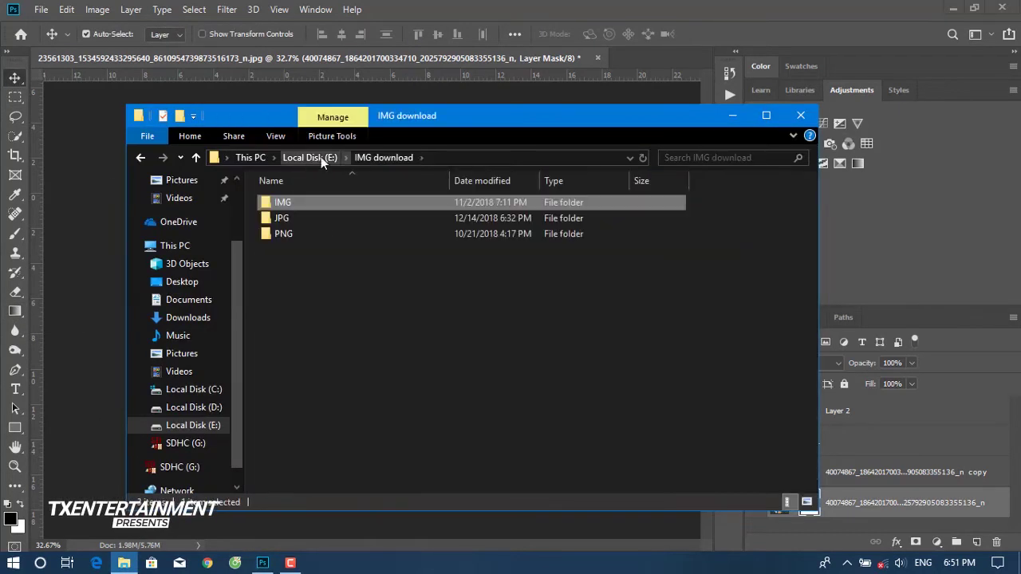
From E:\Stock IMG\May buoi chieu, drag stock may (136).jpg onto the Photoshop canvas.
click(311, 157)
double_click(612, 307)
double_click(292, 203)
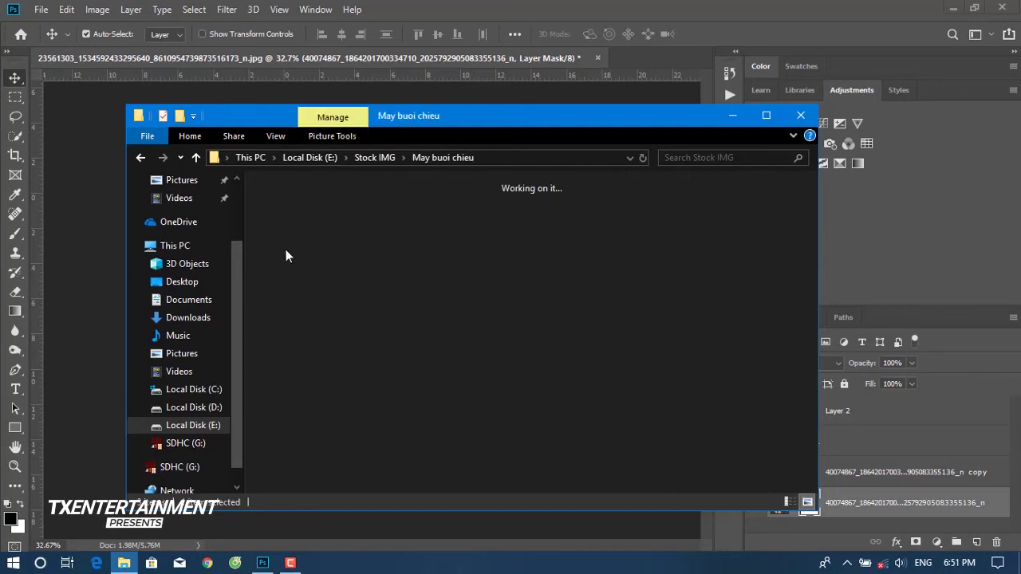
scroll(680, 319, down, 3)
scroll(655, 316, down, 4)
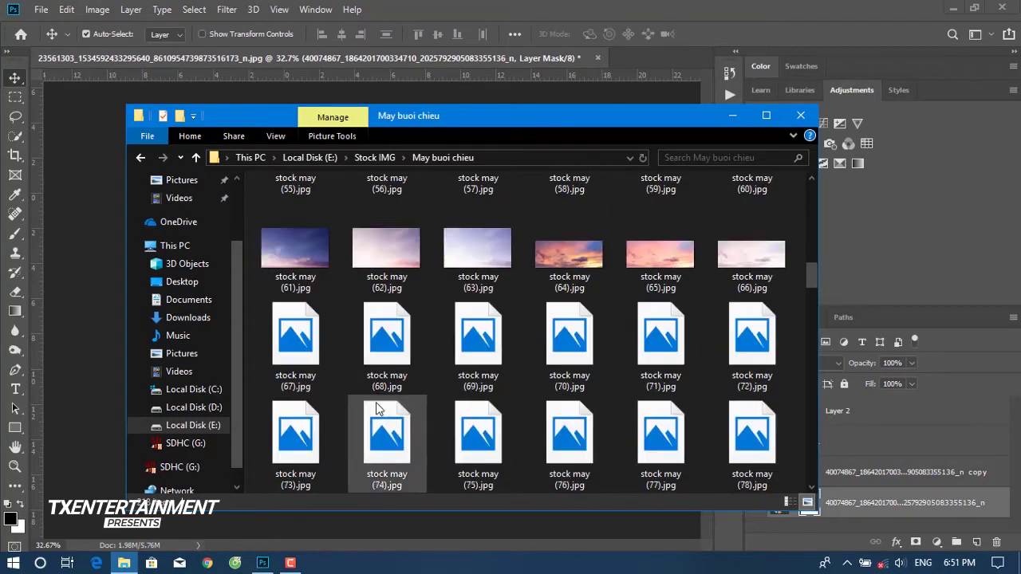
scroll(697, 403, down, 4)
scroll(716, 387, down, 2)
scroll(715, 387, down, 4)
scroll(716, 387, down, 3)
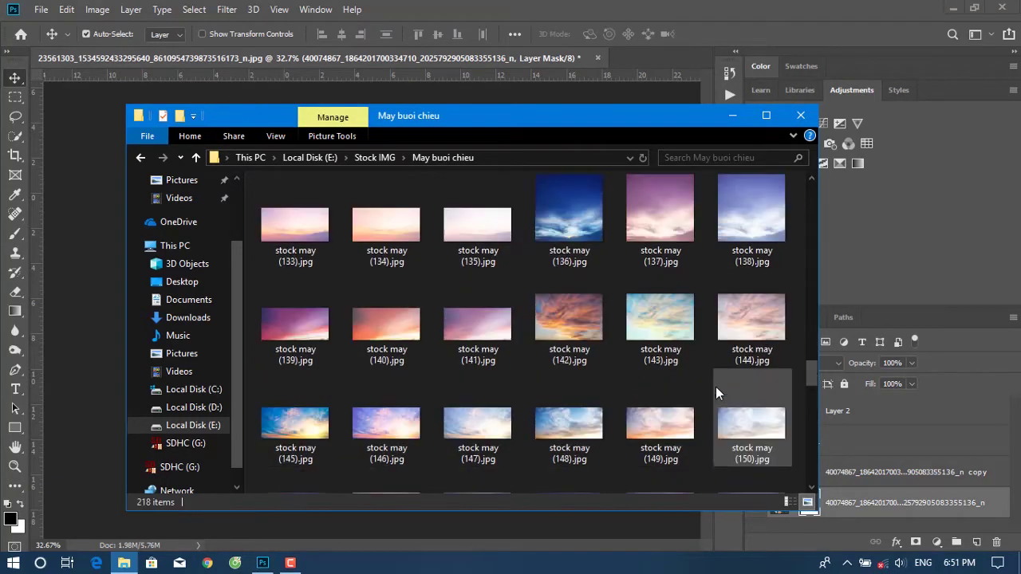
drag(565, 225, 87, 216)
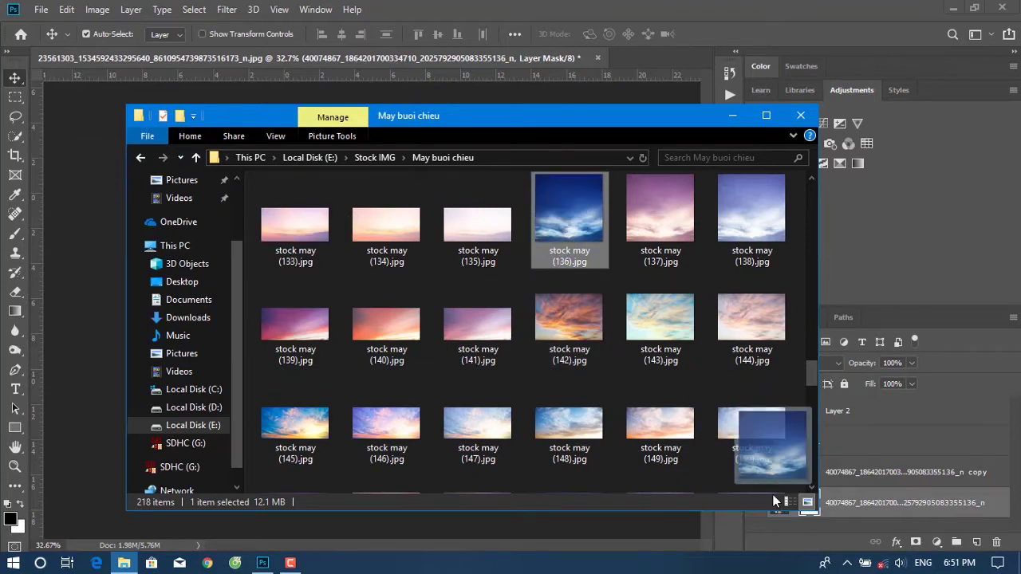
drag(87, 217, 543, 433)
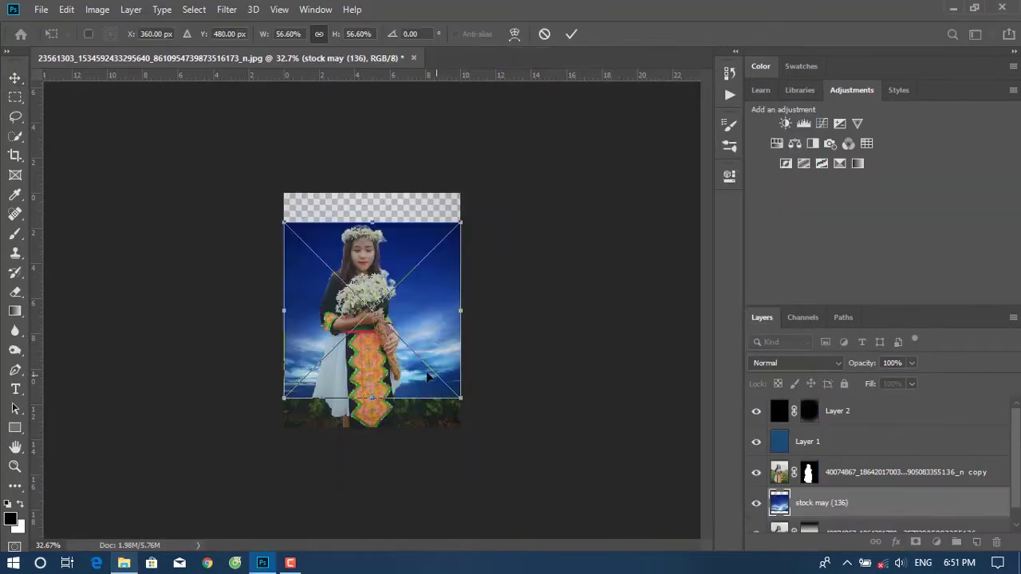
Commit the placed sky and move its layer beneath the bottom photo.
drag(414, 303, 415, 268)
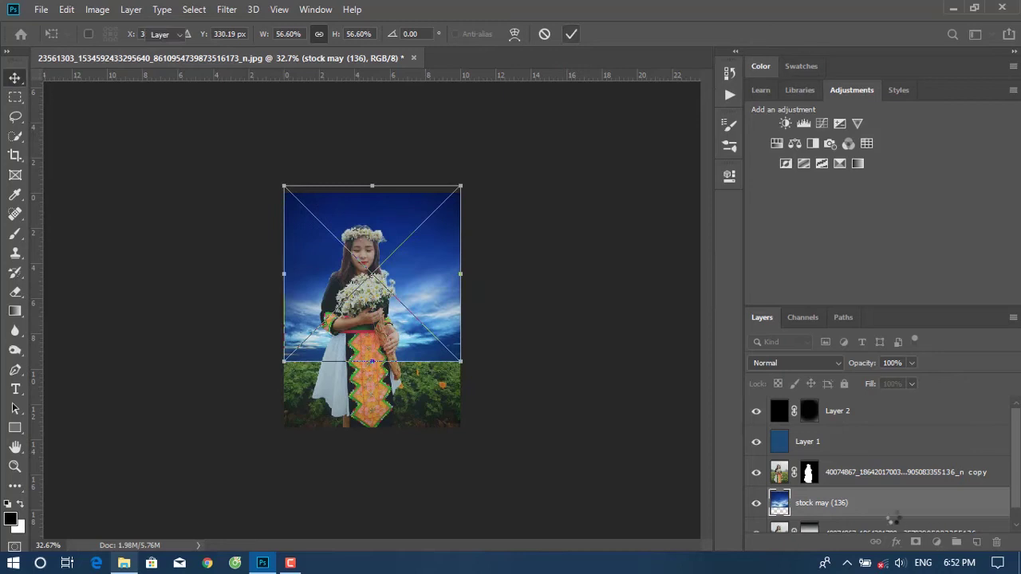
mouse_move(895, 515)
mouse_down()
mouse_move(913, 523)
mouse_move(847, 519)
mouse_up()
click(423, 233)
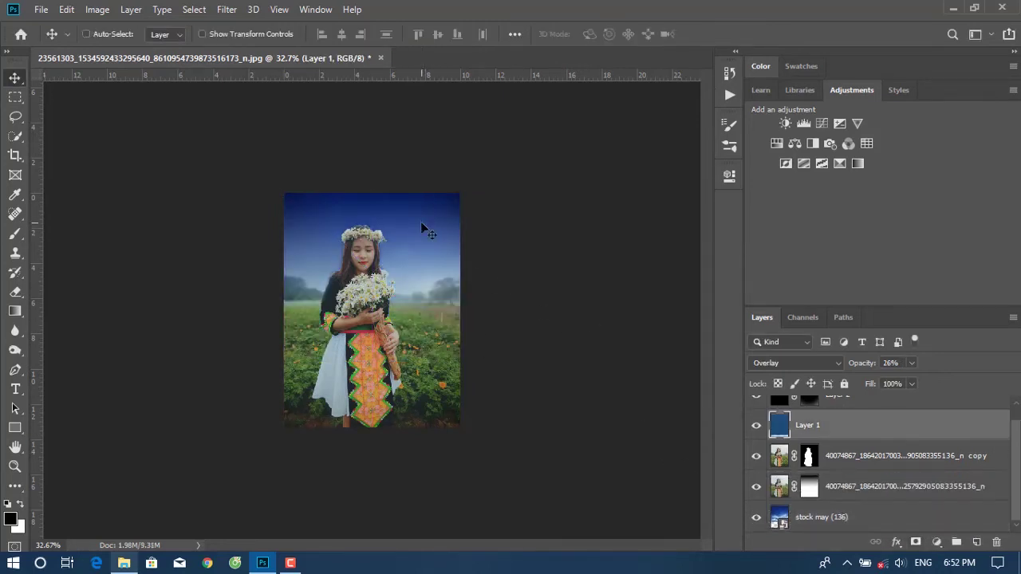
Transform the sky higher so its clouds fill the background behind the girl, keeping Normal blending.
click(830, 524)
key(ctrl+t)
drag(411, 281, 411, 213)
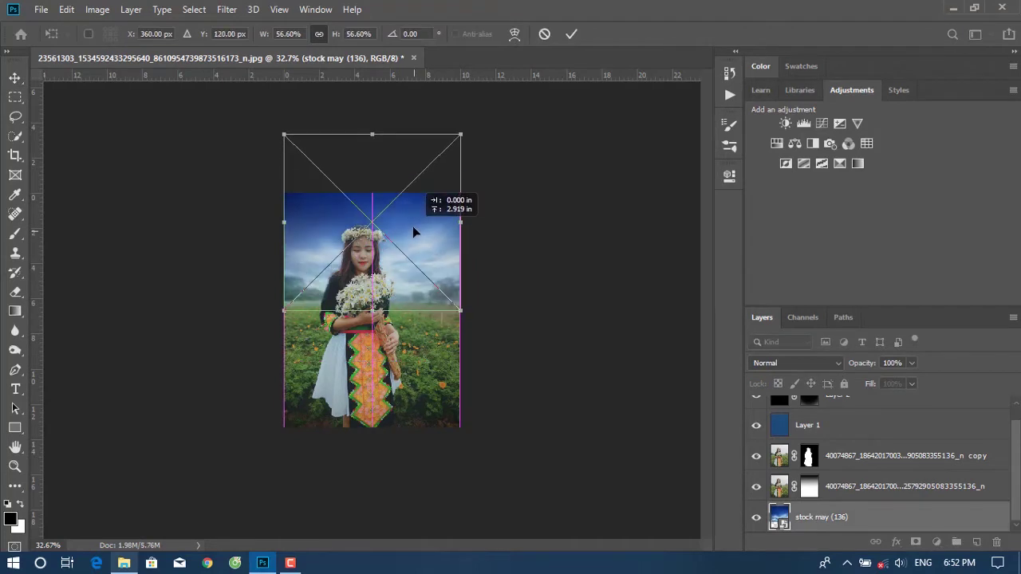
click(571, 33)
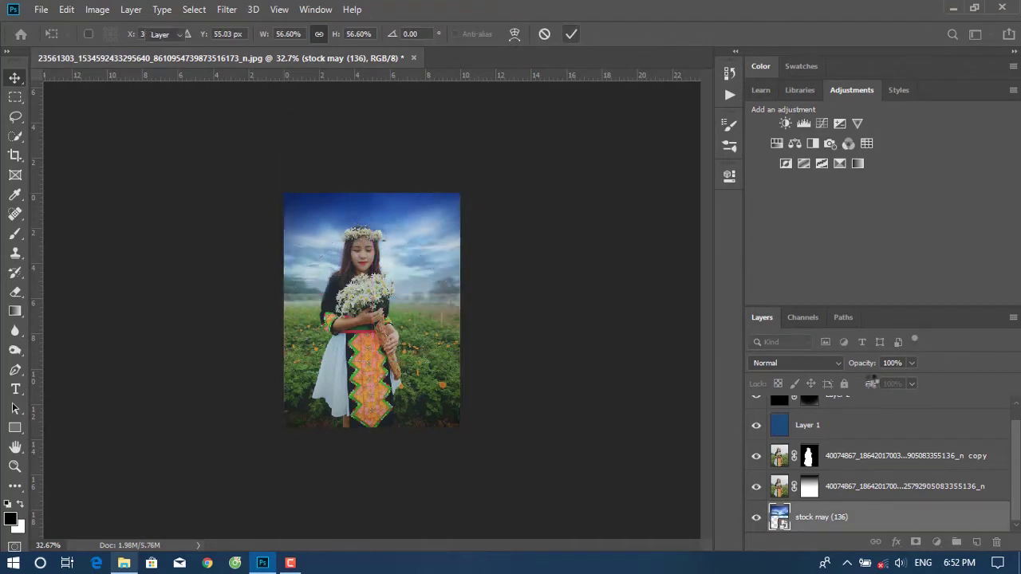
click(833, 365)
click(451, 240)
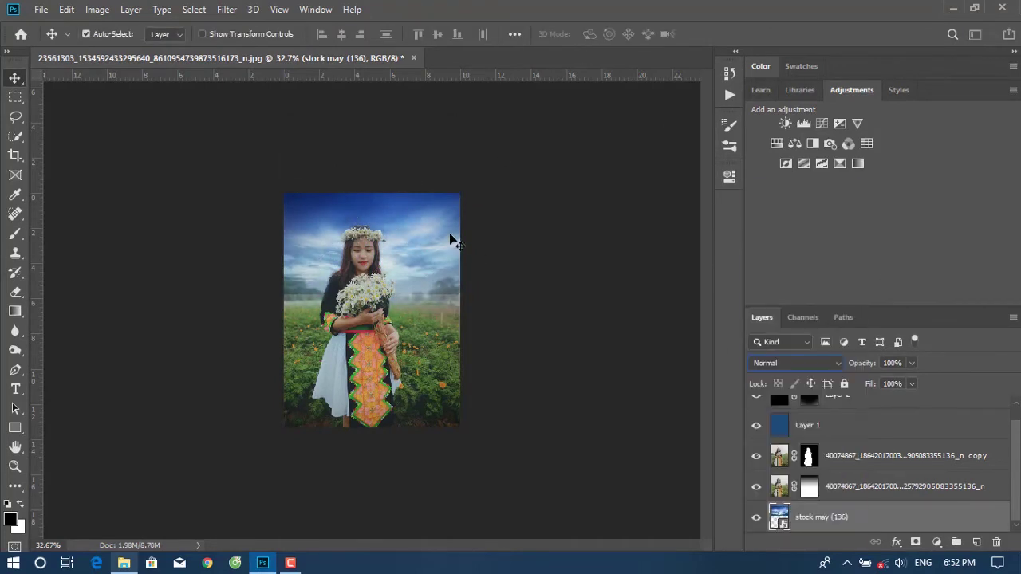
key(ctrl+t)
drag(431, 228, 438, 220)
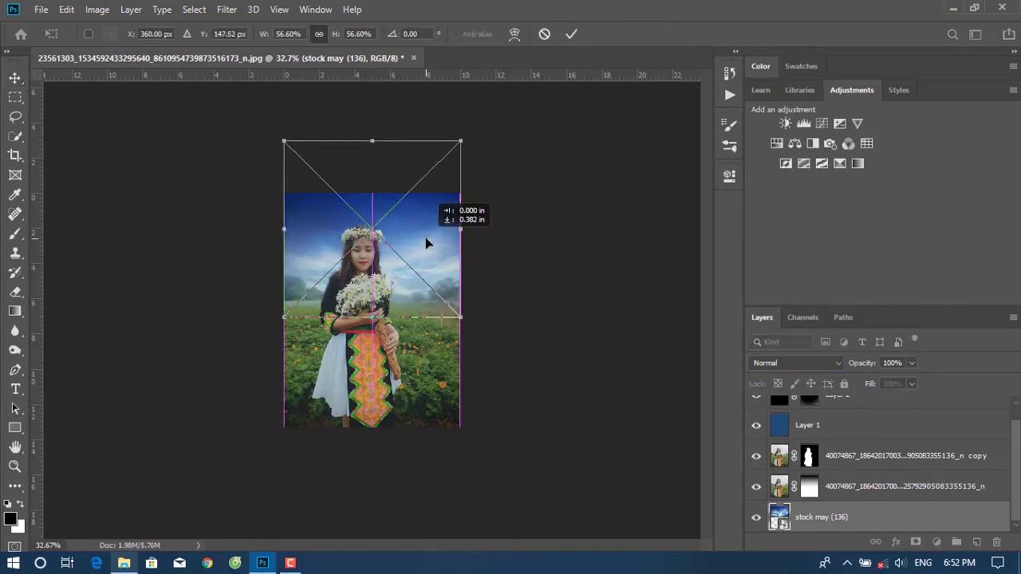
click(571, 33)
key(ctrl+0)
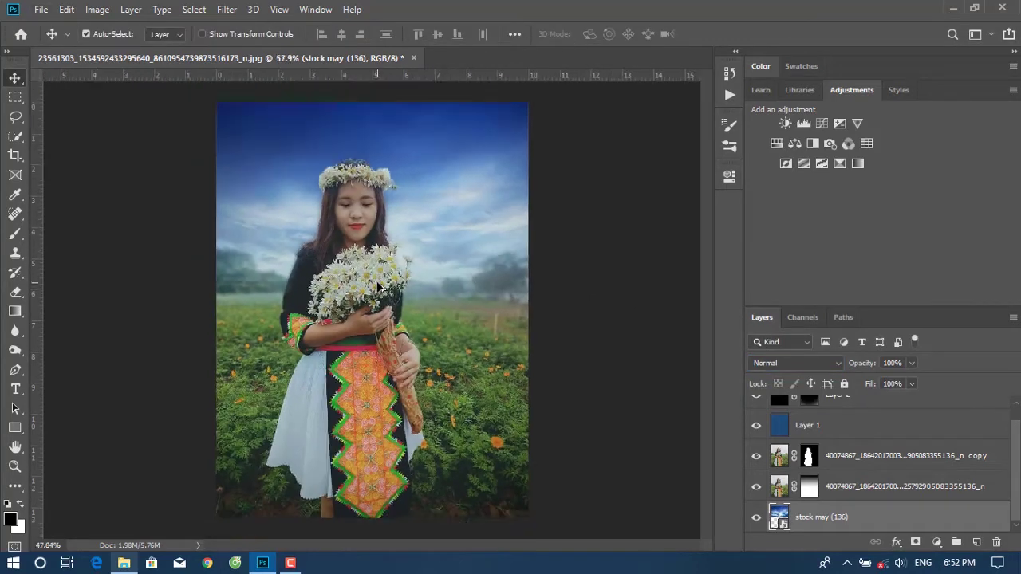
click(893, 488)
Create Layer 3 and load a 243 px brush with blue sampled from the sky.
click(976, 541)
key(b)
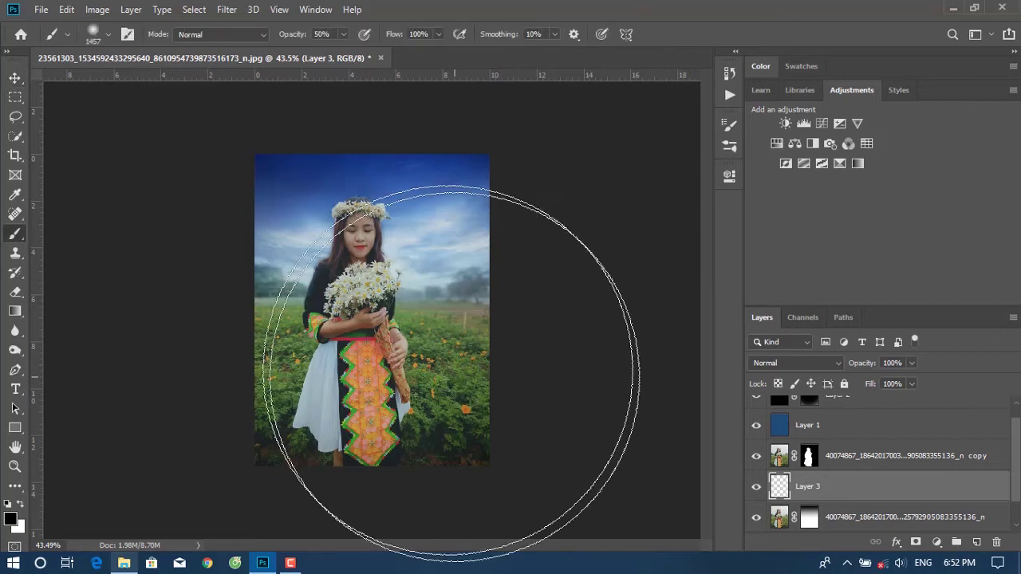
right_click(607, 387)
drag(613, 343, 642, 343)
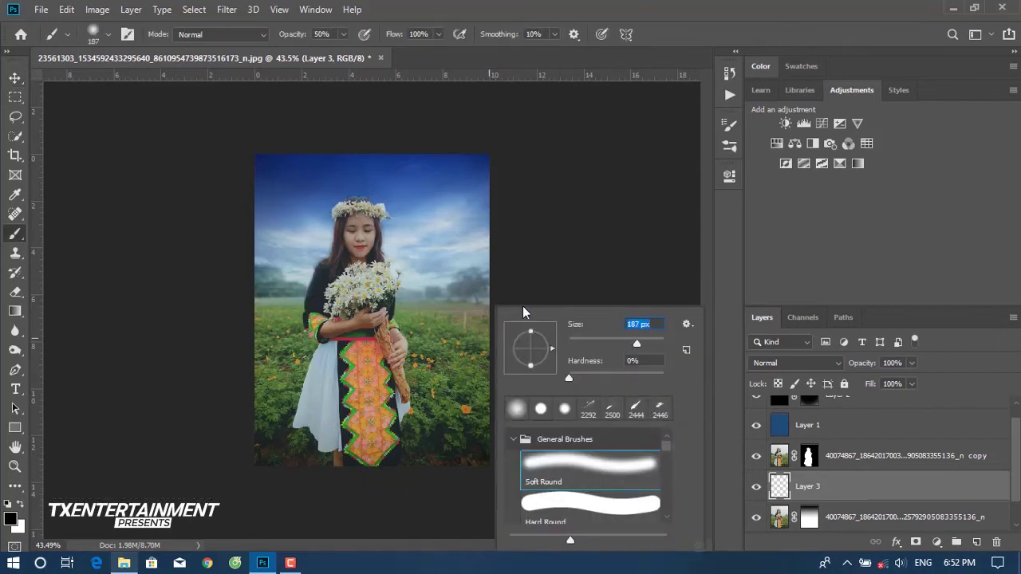
click(12, 519)
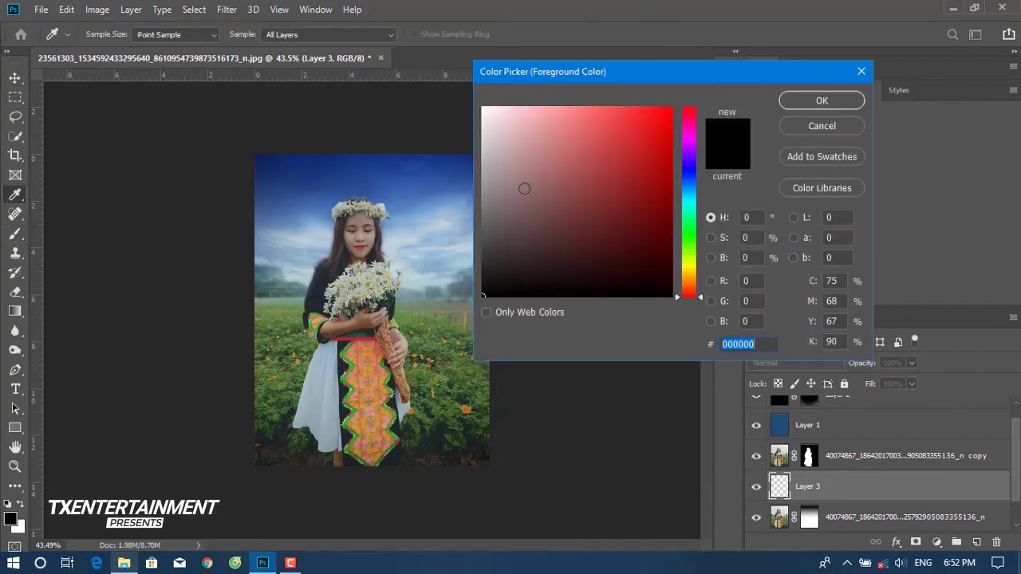
click(313, 204)
key(Return)
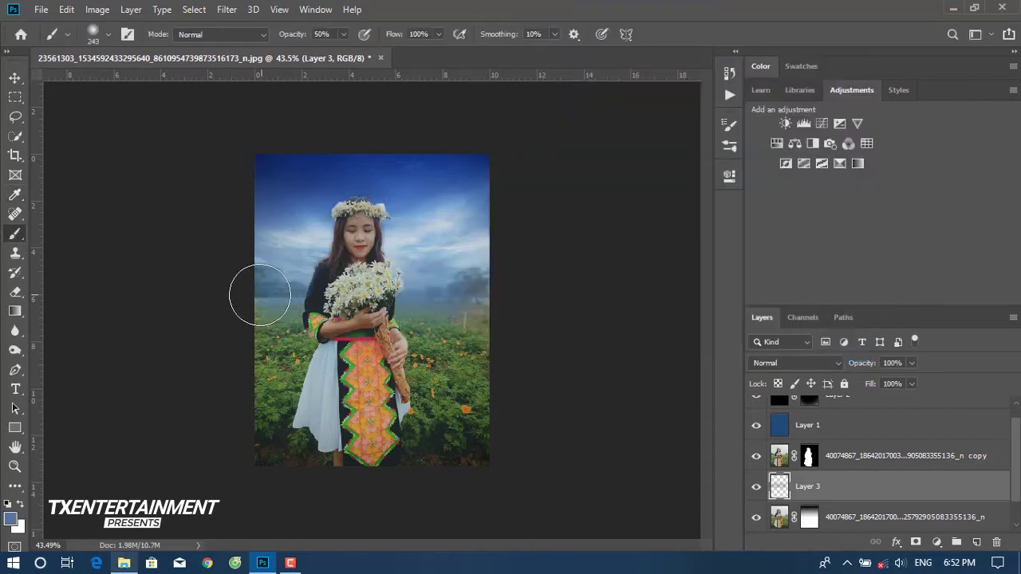
Paint blue haze across the field and blend Layer 3 as Overlay at 100% opacity.
mouse_move(560, 324)
mouse_down()
mouse_move(410, 335)
mouse_move(350, 327)
mouse_move(267, 343)
mouse_move(327, 239)
mouse_up()
drag(614, 310, 467, 296)
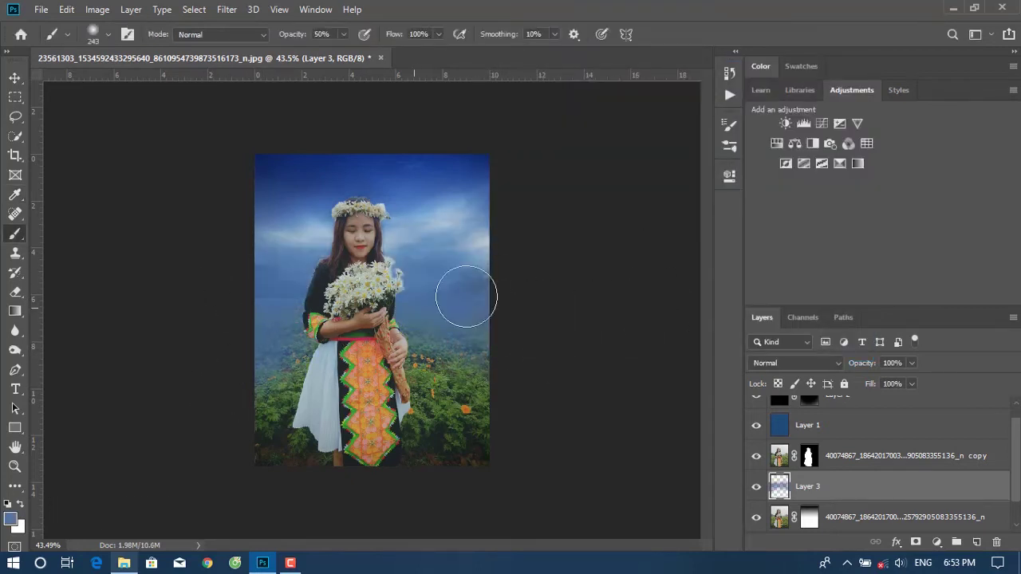
drag(892, 388, 882, 383)
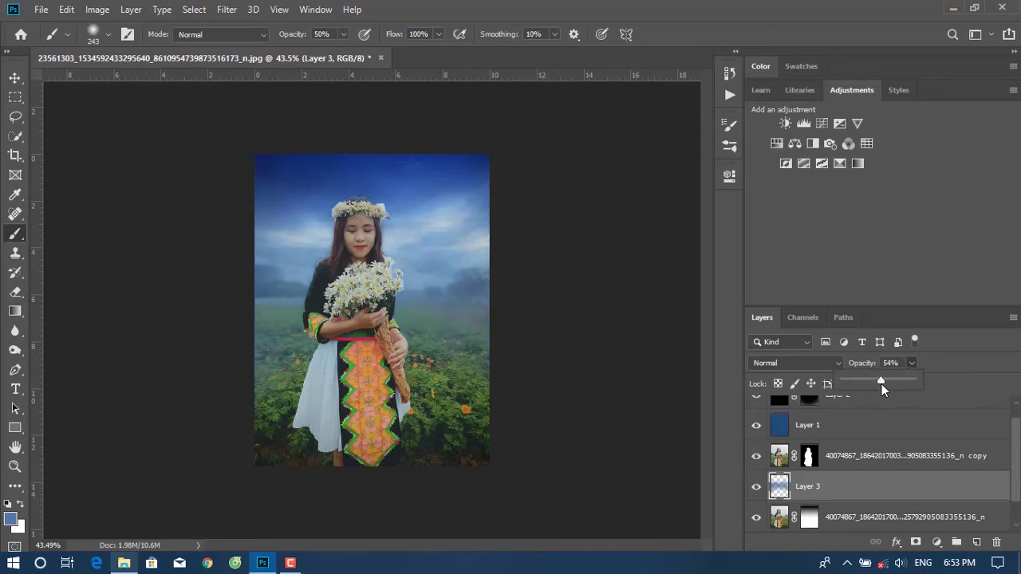
click(795, 363)
click(767, 360)
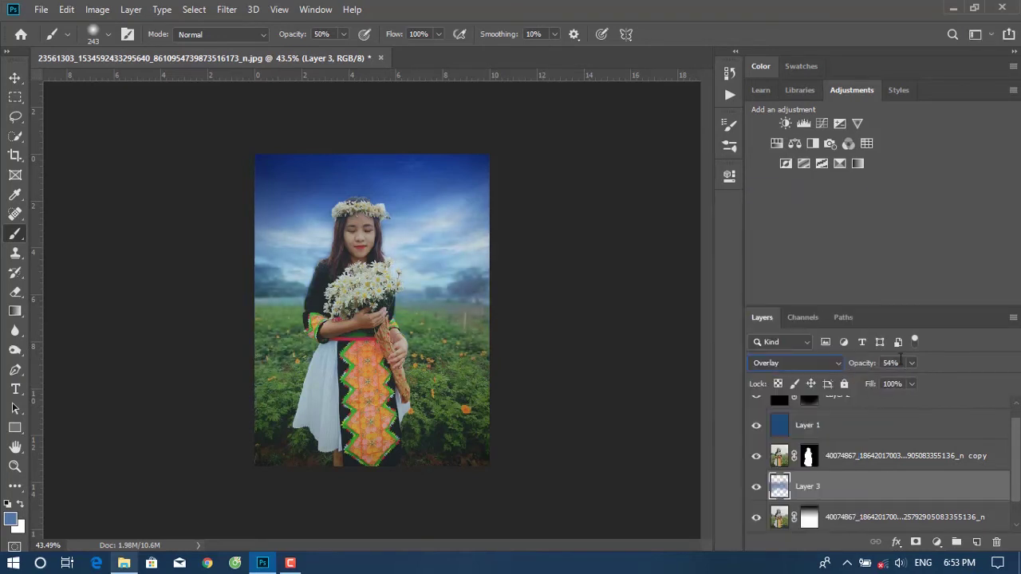
drag(938, 385, 943, 383)
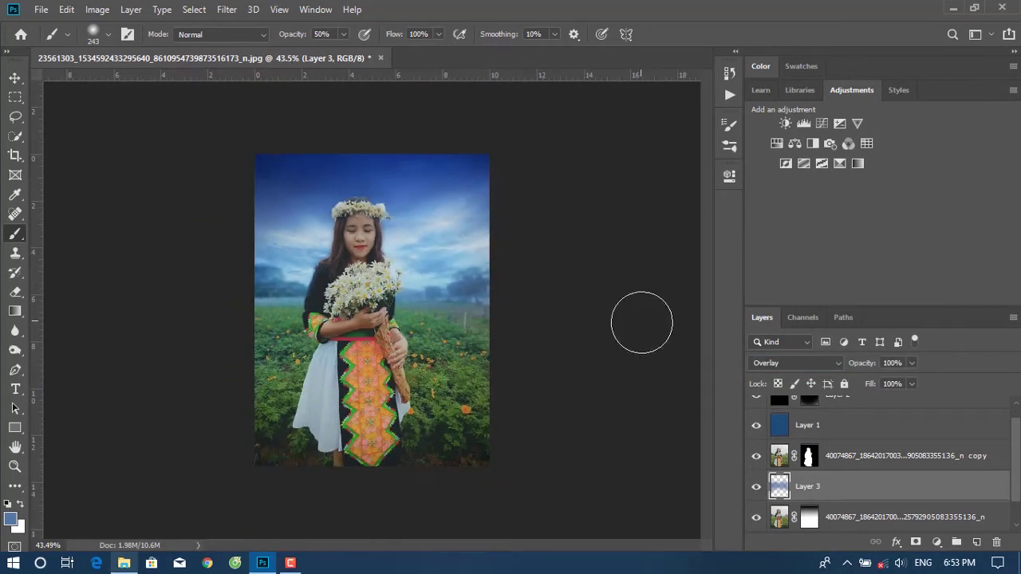
On the masked girl copy layer, burn the hair along the flower crown with an 18 px brush.
scroll(547, 272, up, 3)
scroll(526, 272, down, 3)
scroll(520, 283, down, 2)
scroll(479, 289, up, 2)
scroll(471, 283, up, 2)
scroll(363, 159, up, 5)
scroll(383, 136, up, 5)
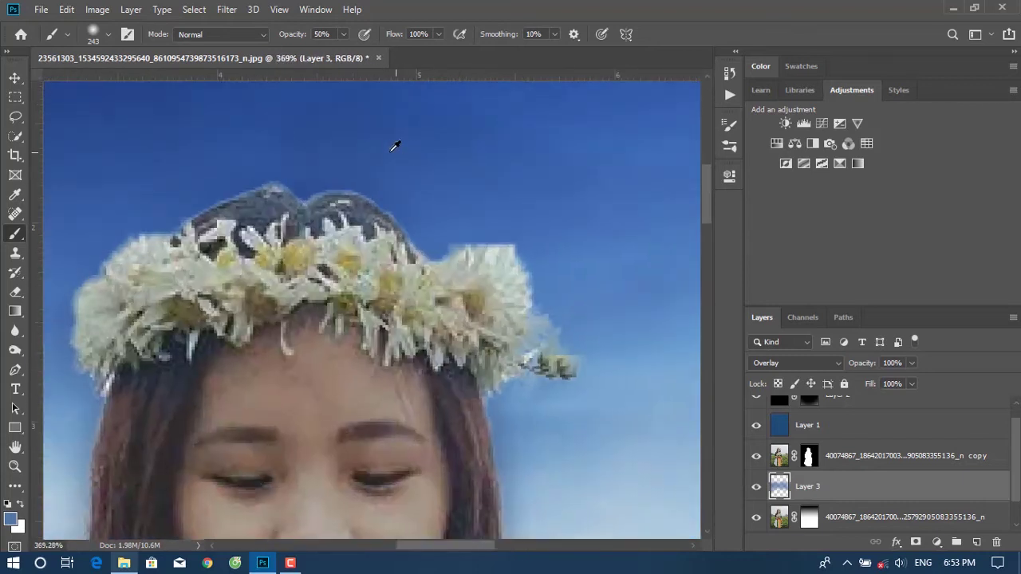
click(798, 463)
scroll(410, 292, down, 2)
scroll(410, 292, down, 5)
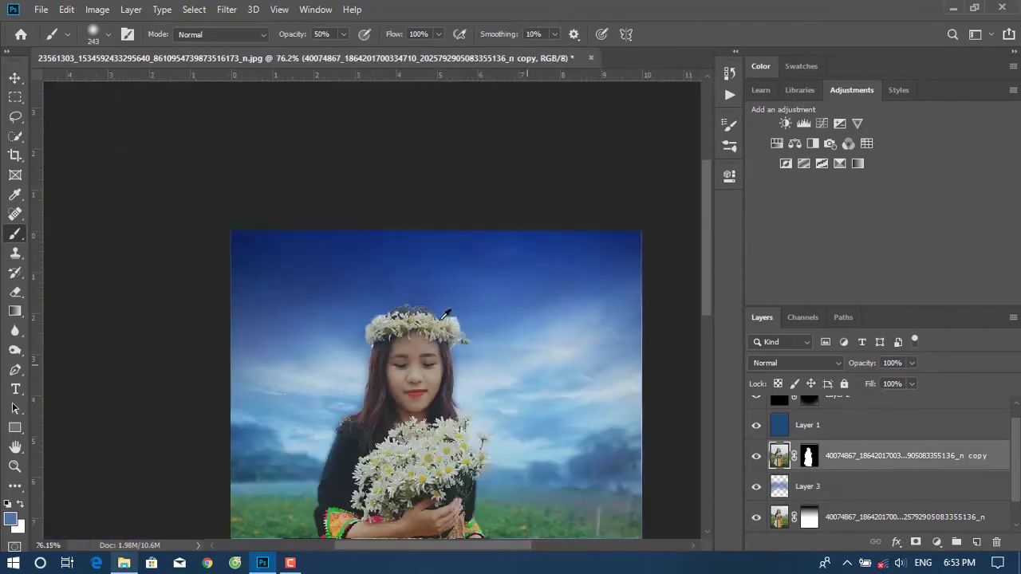
scroll(410, 291, up, 5)
click(14, 350)
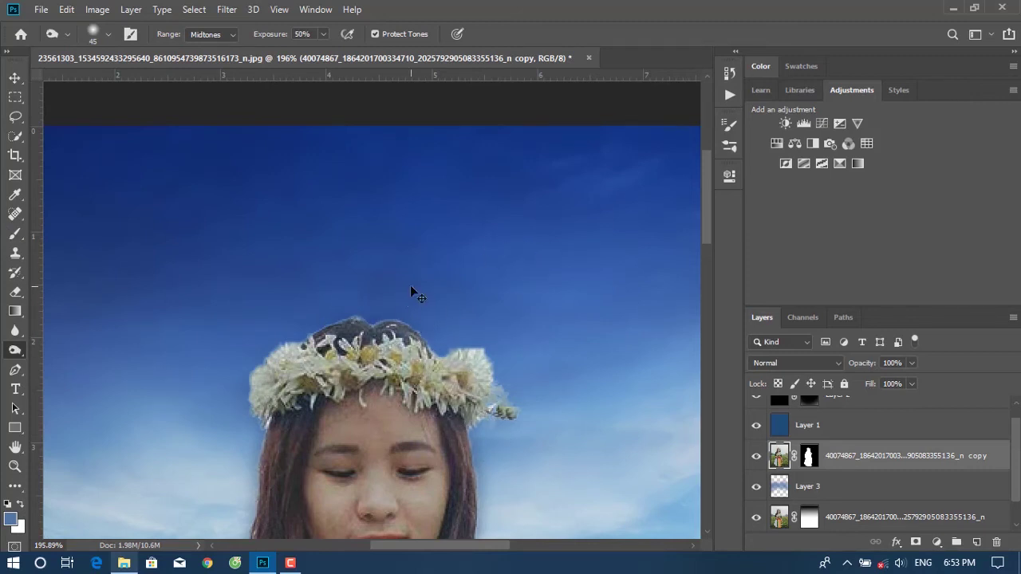
right_click(367, 276)
right_click(437, 302)
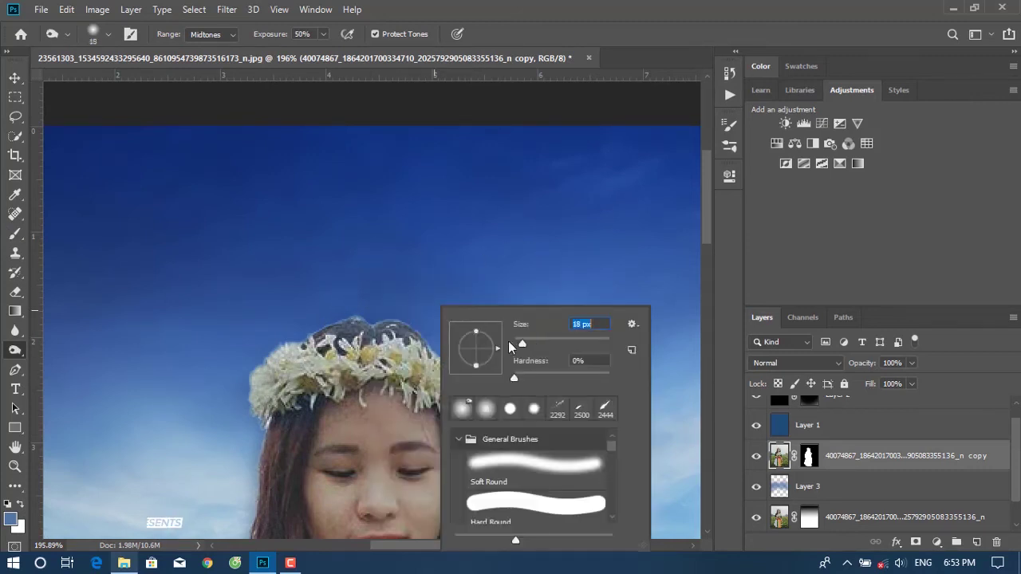
key(Return)
mouse_move(335, 320)
mouse_down()
mouse_move(407, 339)
mouse_move(315, 338)
mouse_up()
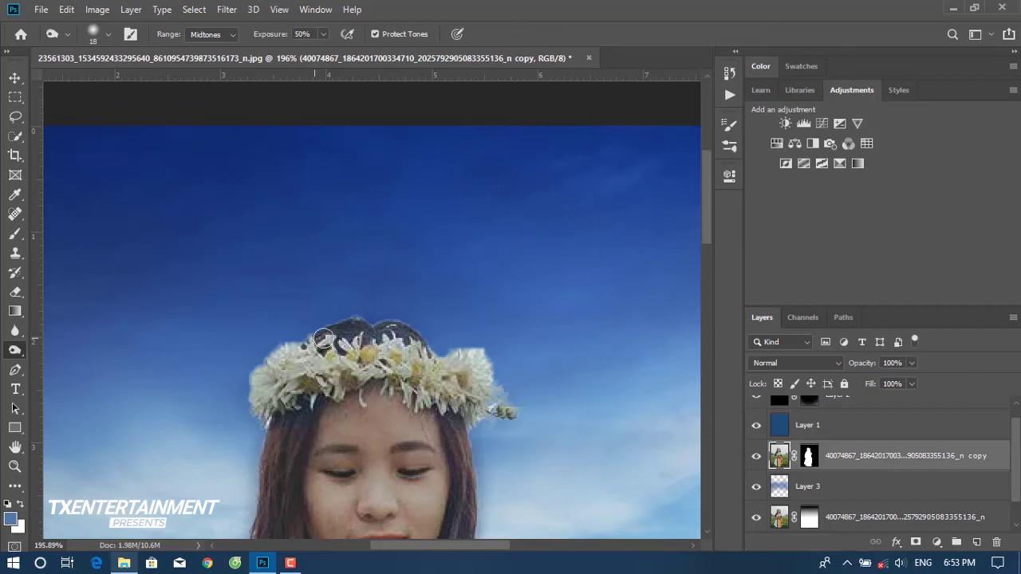
Select the copy layer's mask and set a 10 px brush for painting its edge.
scroll(468, 426, down, 2)
click(809, 455)
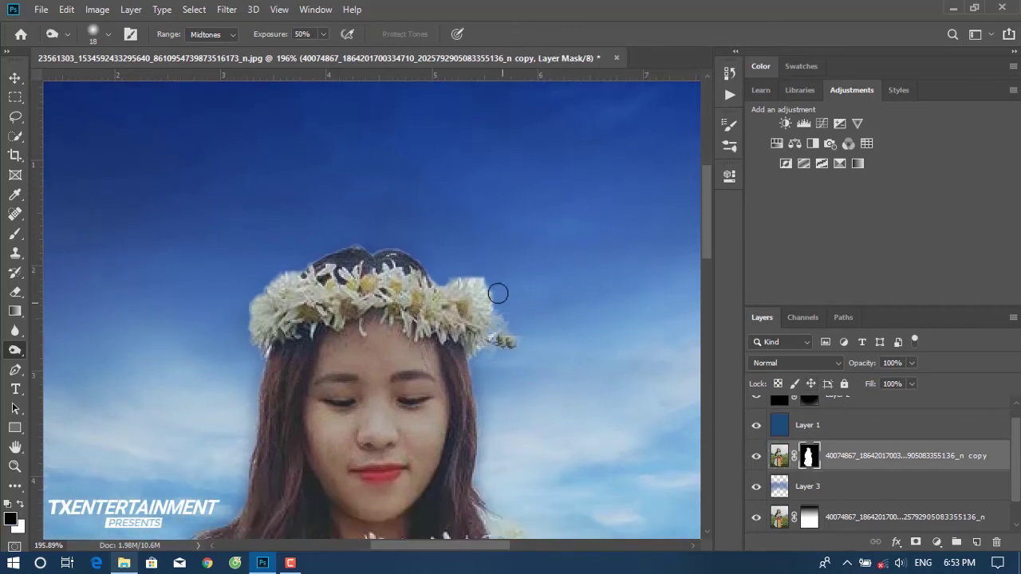
scroll(327, 228, up, 3)
scroll(328, 228, up, 2)
scroll(326, 244, up, 2)
key(b)
right_click(307, 222)
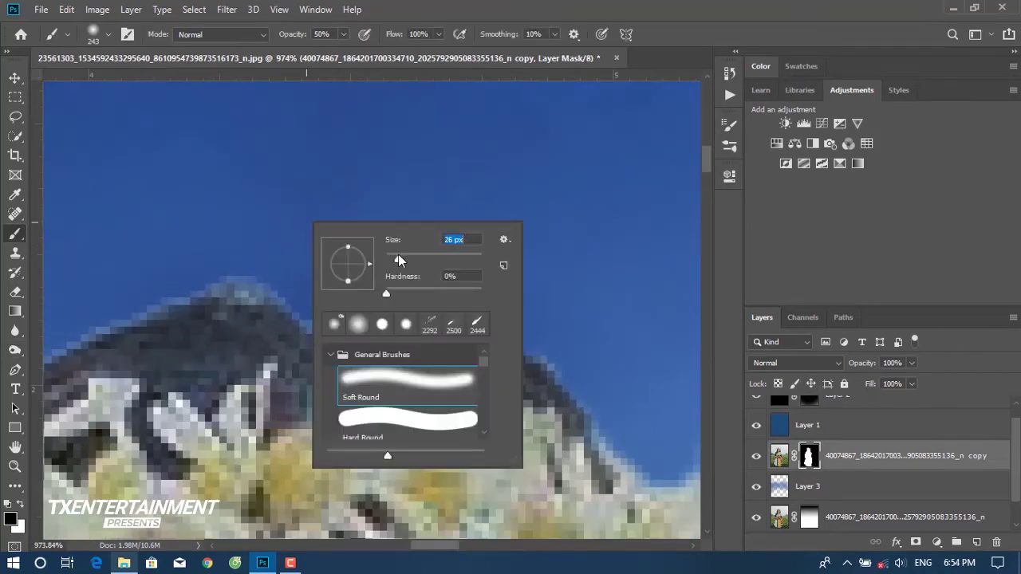
key(Return)
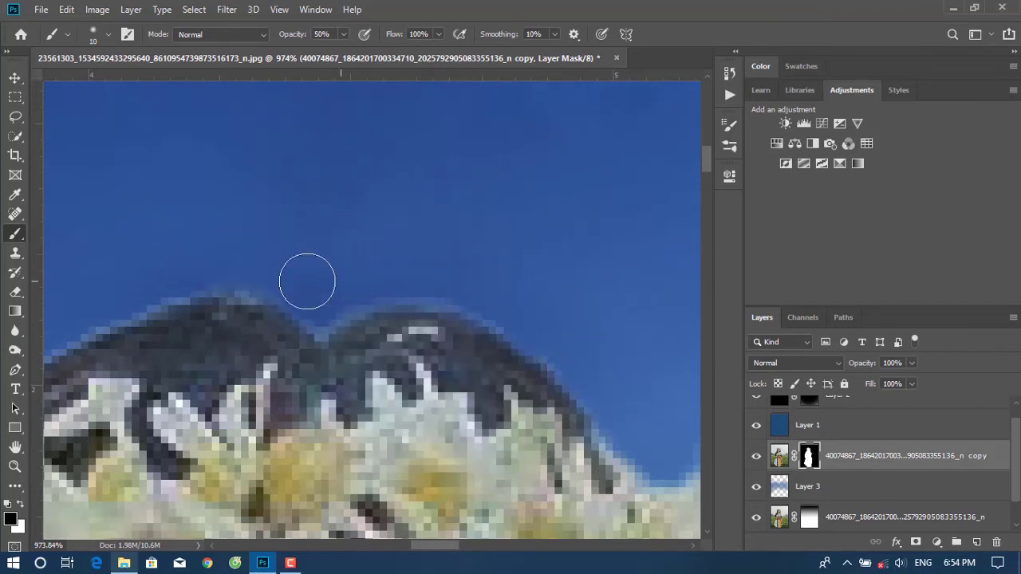
Inspect the hair and crown edge across the canvas, then select the stock may (136) sky layer.
scroll(96, 319, left, 2)
scroll(88, 343, left, 3)
scroll(94, 349, down, 2)
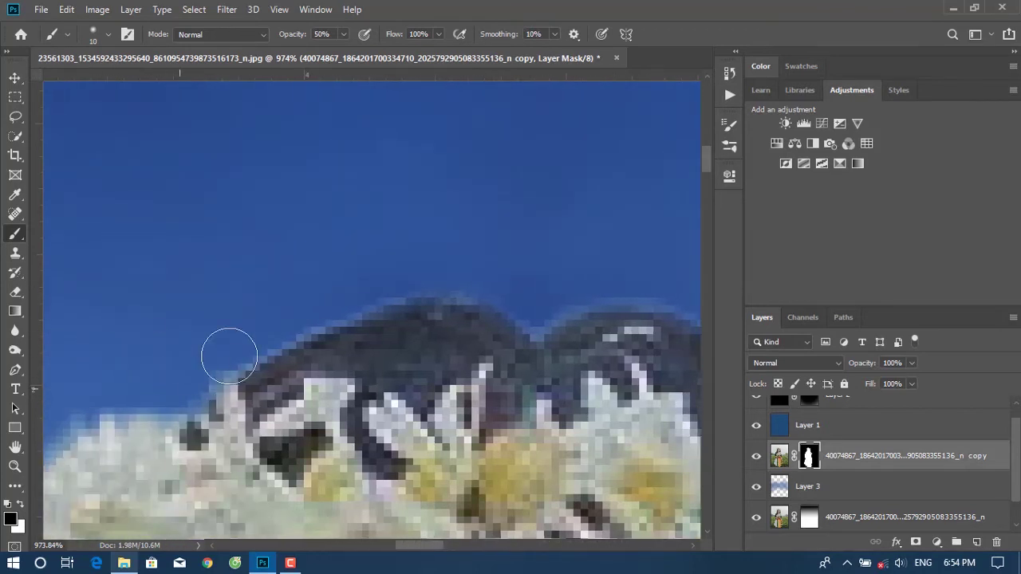
scroll(501, 317, down, 3)
scroll(501, 317, down, 3)
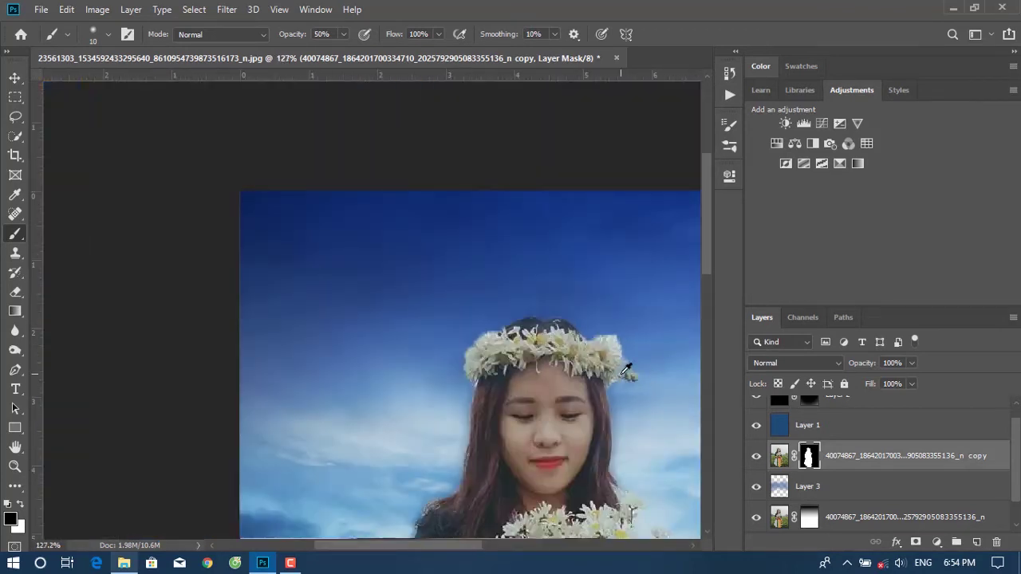
scroll(619, 363, down, 2)
scroll(619, 363, up, 2)
scroll(292, 140, up, 2)
scroll(291, 140, up, 3)
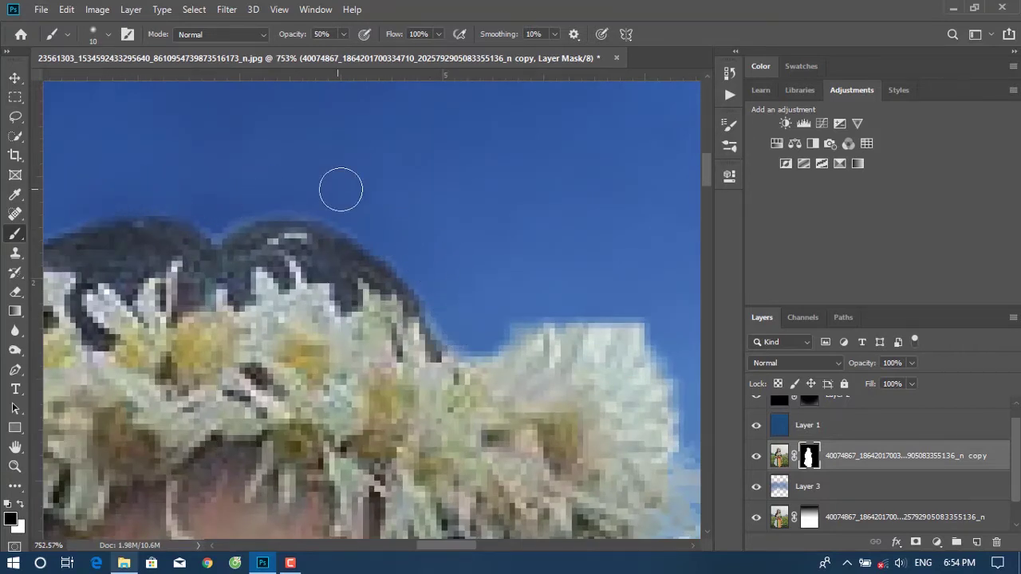
scroll(340, 189, down, 3)
scroll(341, 189, down, 4)
scroll(394, 250, down, 1)
scroll(393, 249, up, 2)
scroll(393, 250, down, 1)
scroll(393, 250, down, 1)
scroll(393, 250, up, 2)
scroll(876, 516, down, 1)
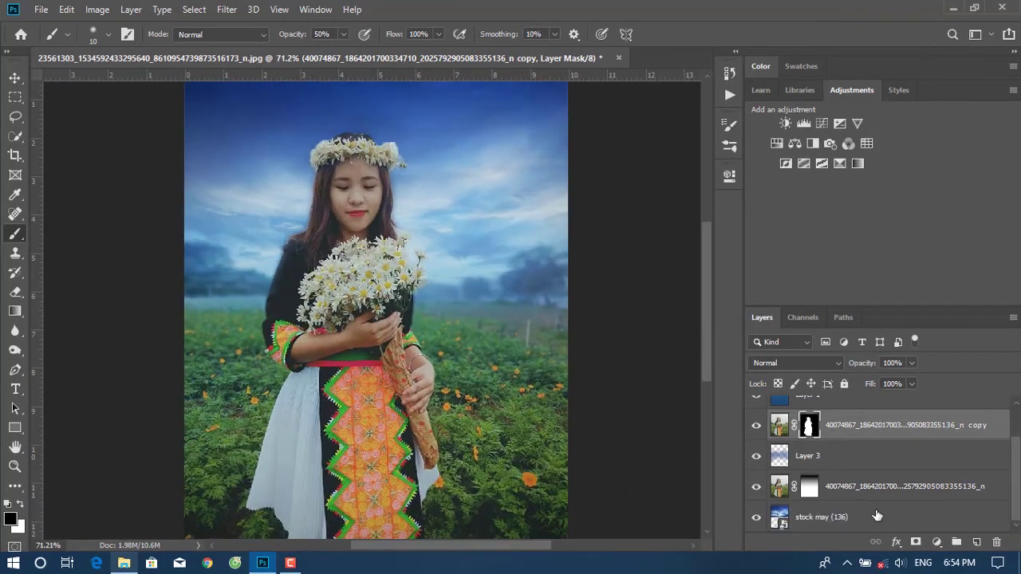
click(877, 516)
click(226, 9)
Apply a Gaussian Blur of about 22.2 px radius to the stock may (136) sky layer.
click(433, 232)
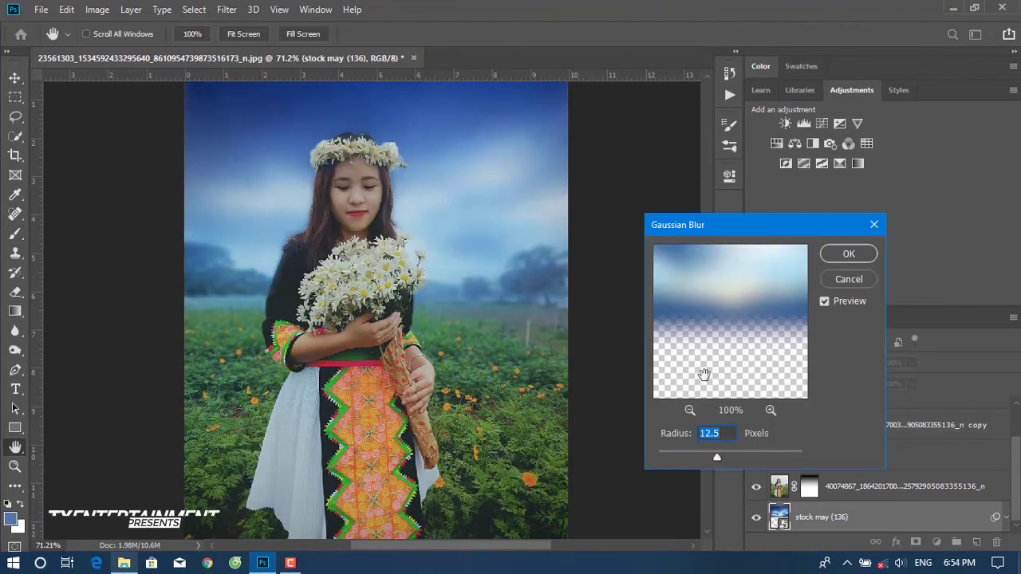
drag(717, 457, 717, 455)
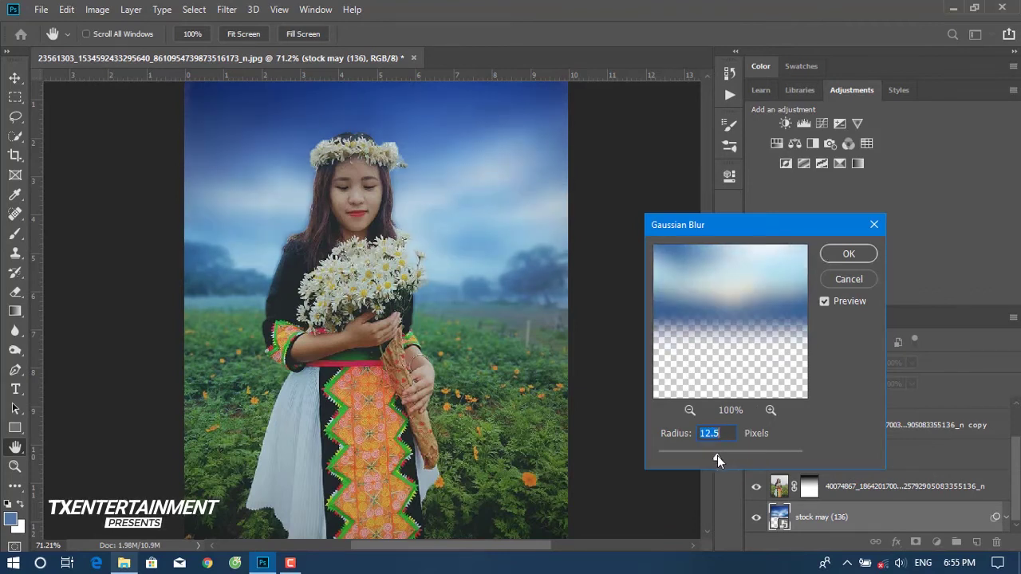
click(838, 254)
scroll(337, 357, down, 3)
scroll(877, 421, up, 1)
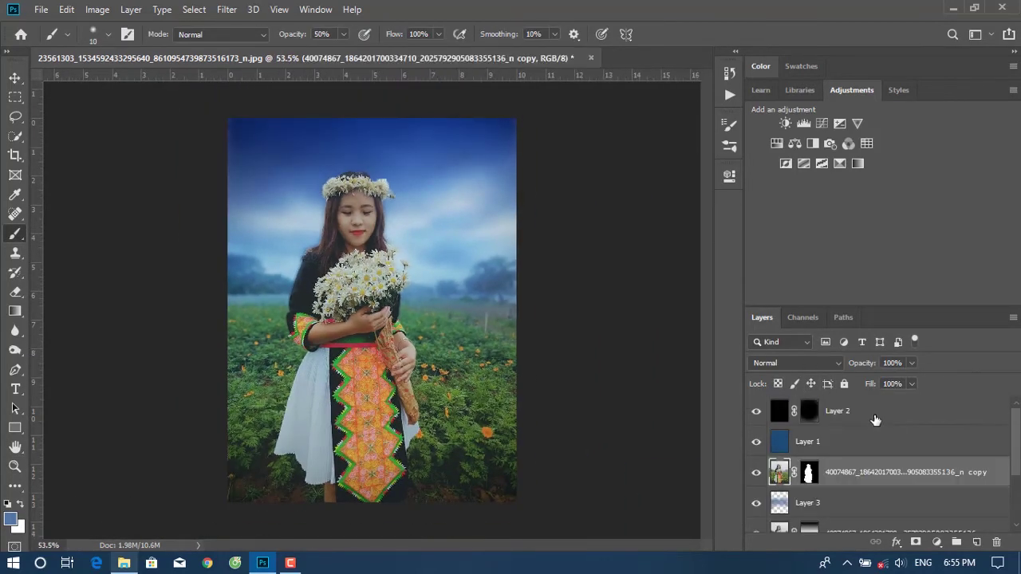
scroll(871, 478, down, 2)
Group the layers and add a Gradient Map using the violet-to-orange preset.
key(ctrl+g)
click(936, 542)
click(972, 542)
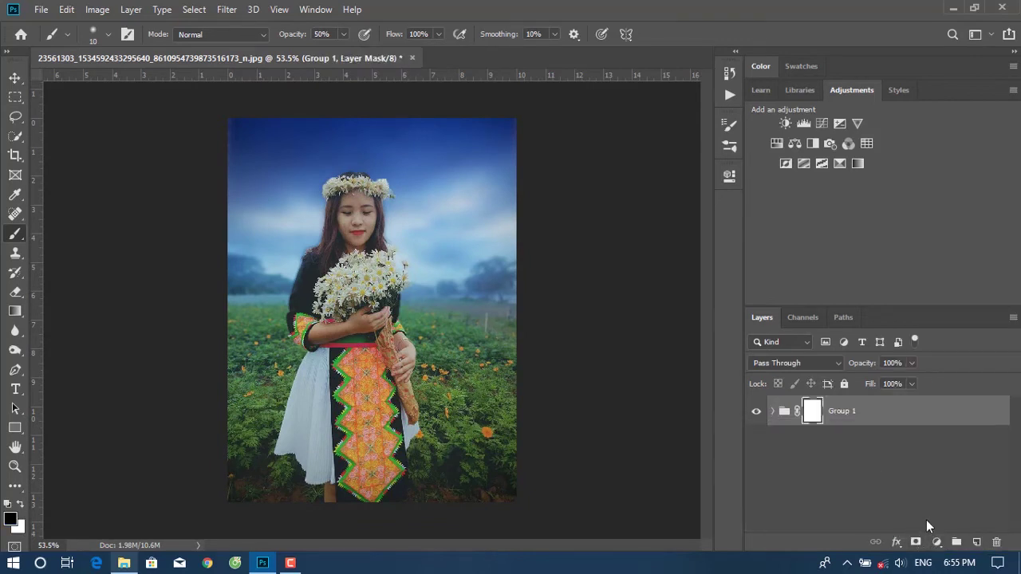
click(936, 541)
click(929, 516)
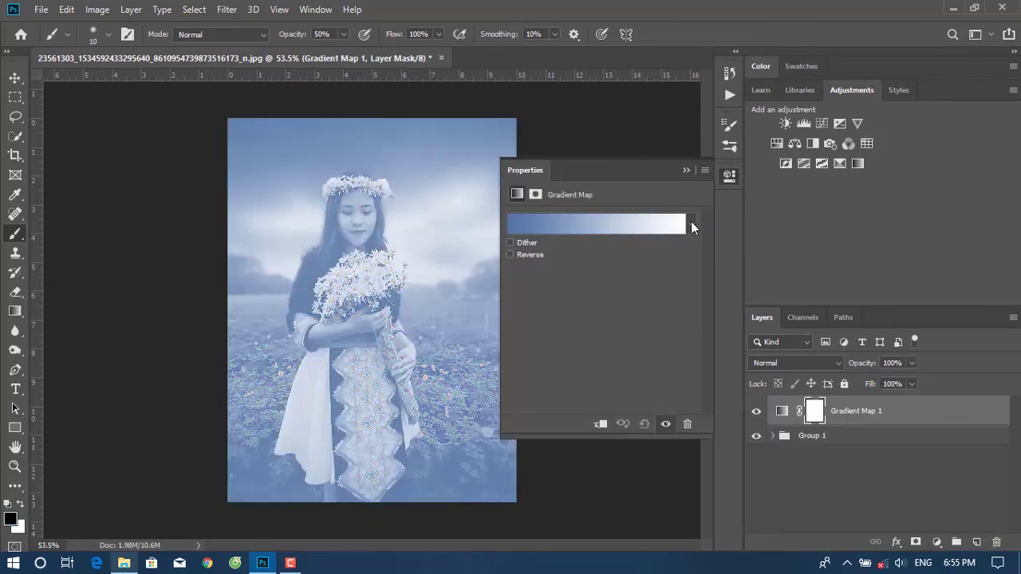
click(691, 224)
click(620, 256)
Blend the gradient map in Soft Light, compare it on and off, and add empty Layer 4.
click(821, 362)
click(802, 366)
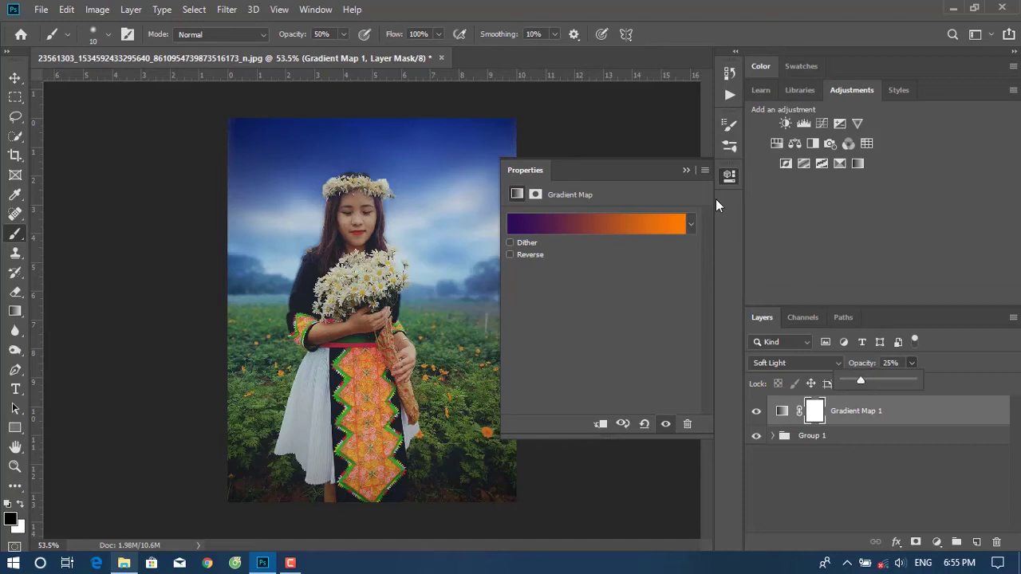
click(729, 175)
click(757, 411)
click(756, 411)
click(756, 411)
click(756, 411)
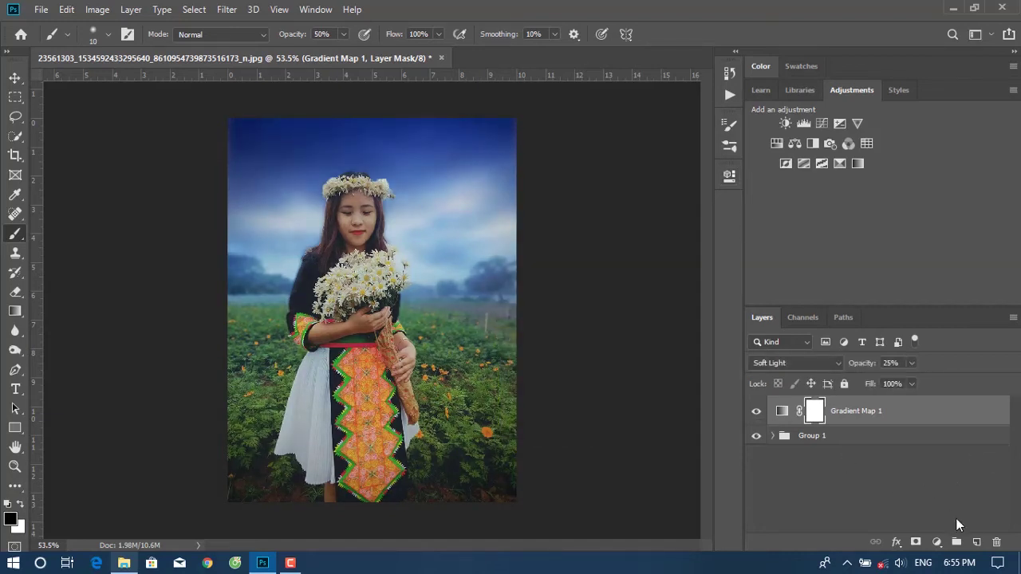
click(975, 542)
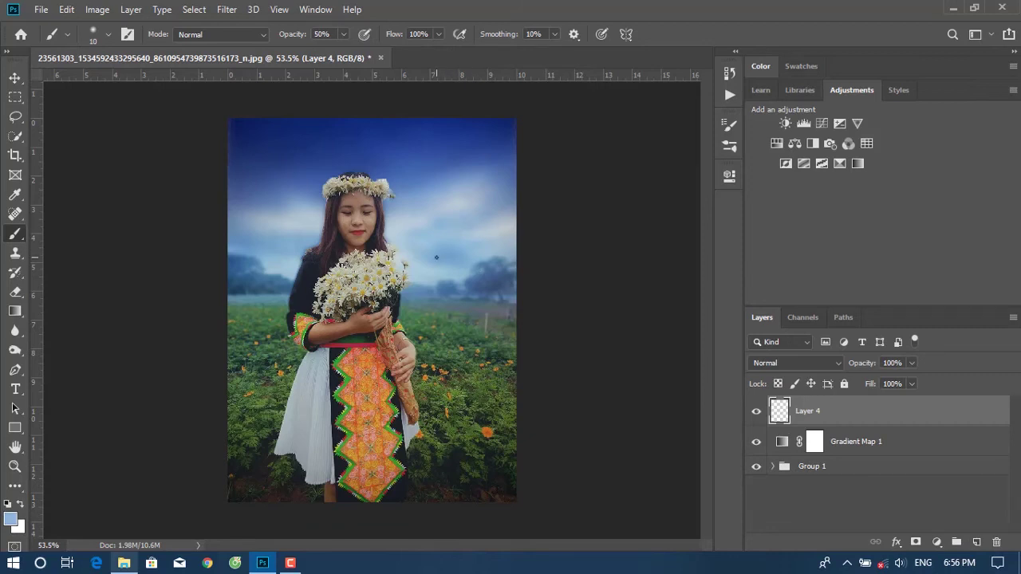
Fill Layer 4 with light blue using the Paint Bucket, blended Soft Light at 40% opacity.
right_click(15, 311)
click(72, 325)
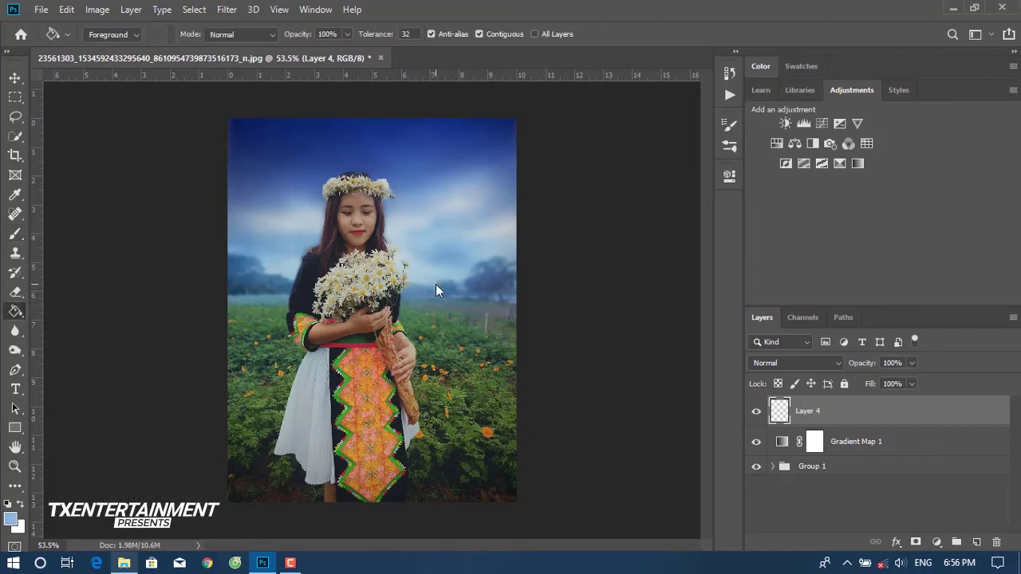
click(440, 290)
click(797, 363)
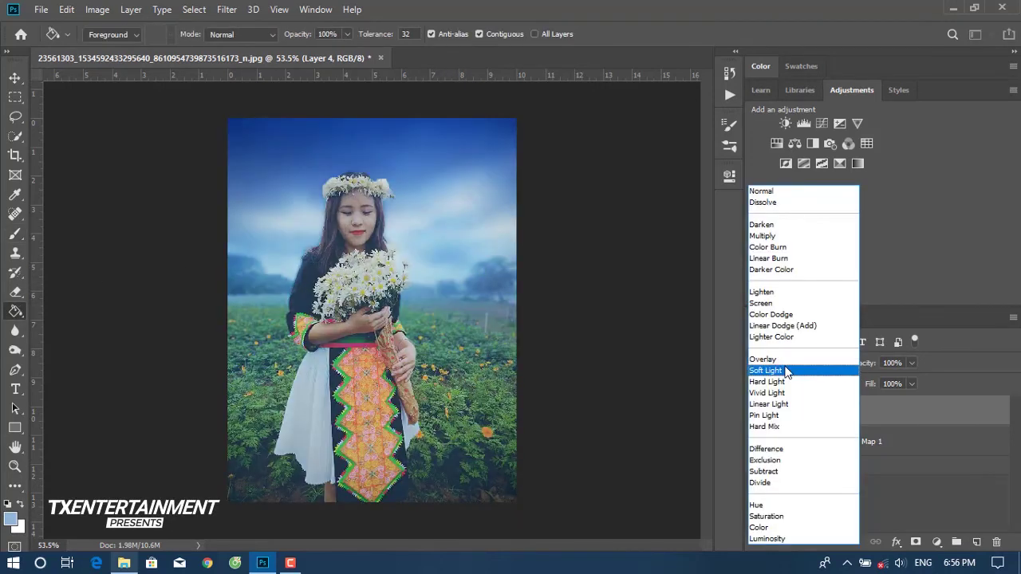
click(787, 370)
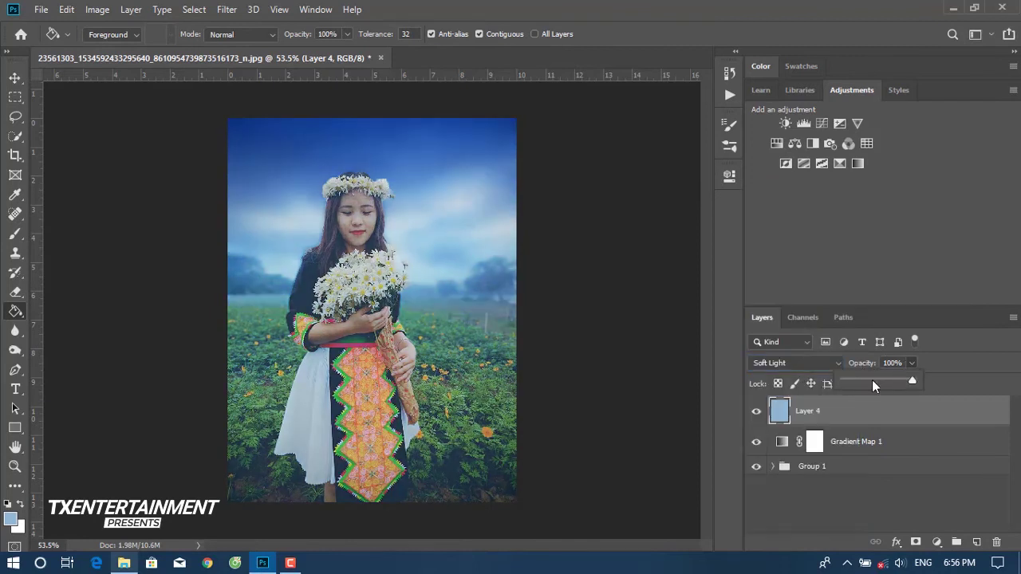
click(872, 379)
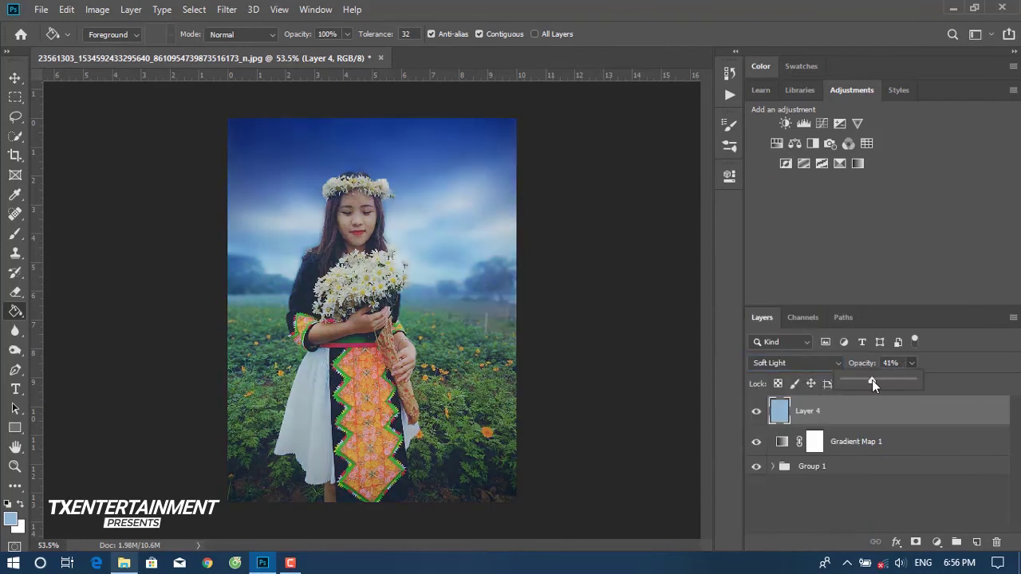
click(755, 412)
click(755, 412)
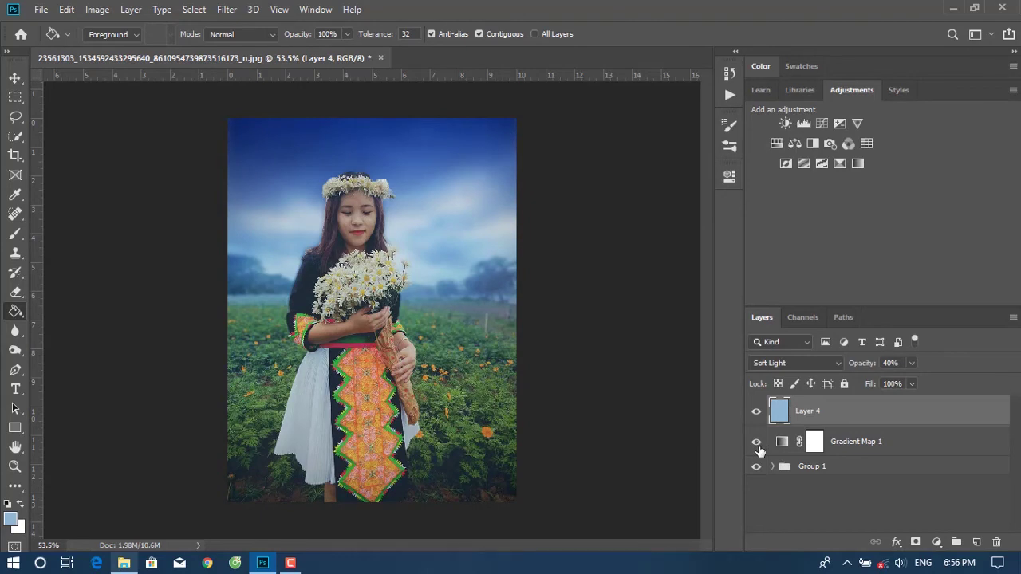
click(936, 541)
Add a Color Lookup adjustment with the 3Strip.look LUT at about 20% opacity.
click(941, 459)
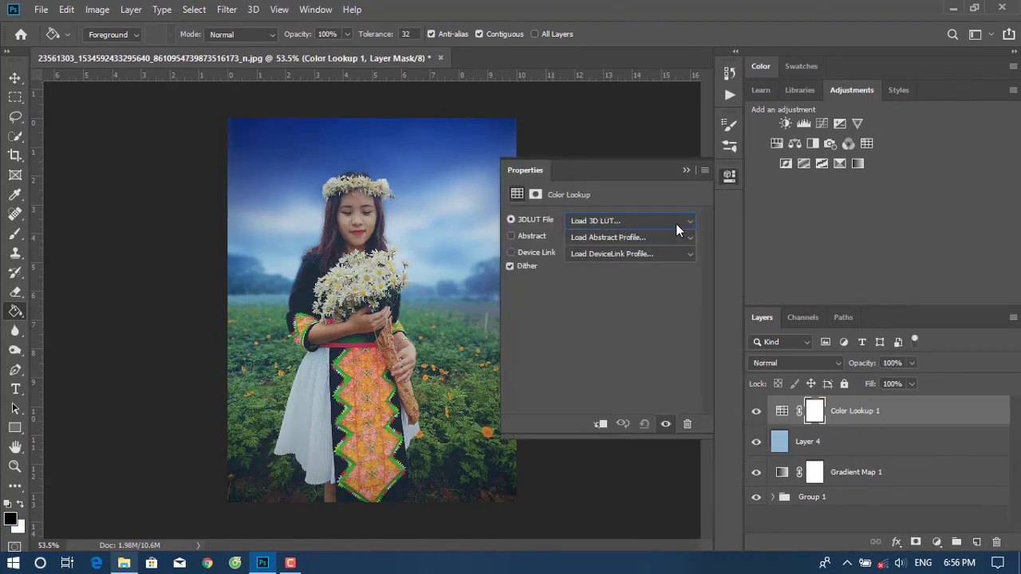
click(676, 223)
click(610, 64)
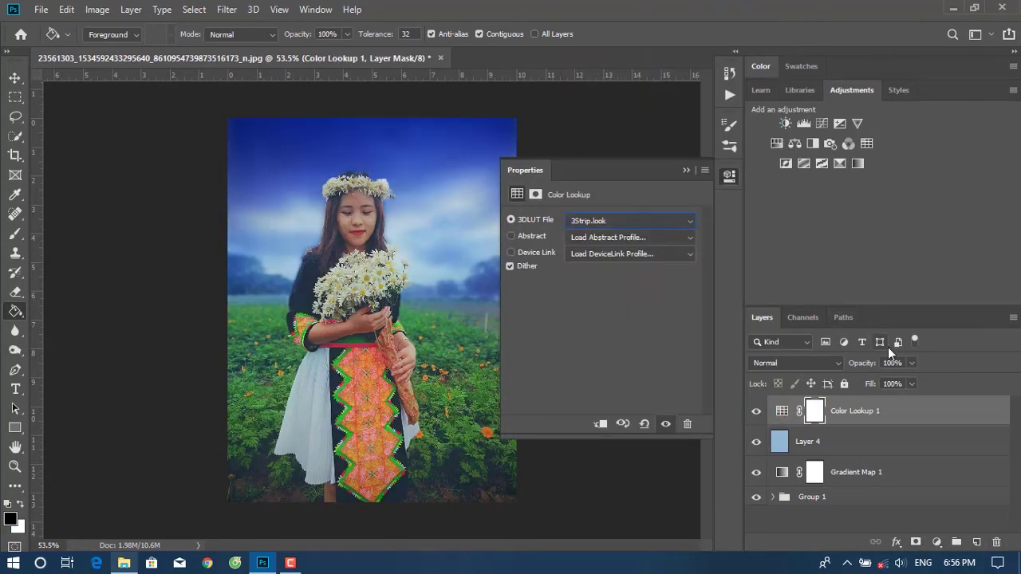
drag(912, 366, 857, 385)
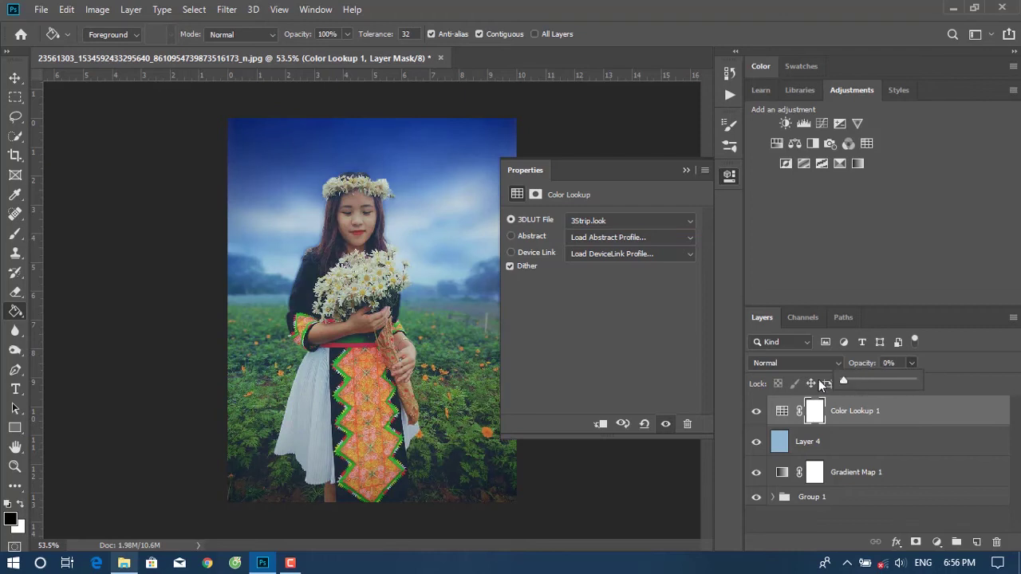
Try other LUT looks, settling briefly on the teal 2Strip.look at 18% opacity.
click(672, 224)
click(666, 125)
key(ctrl+z)
key(Up)
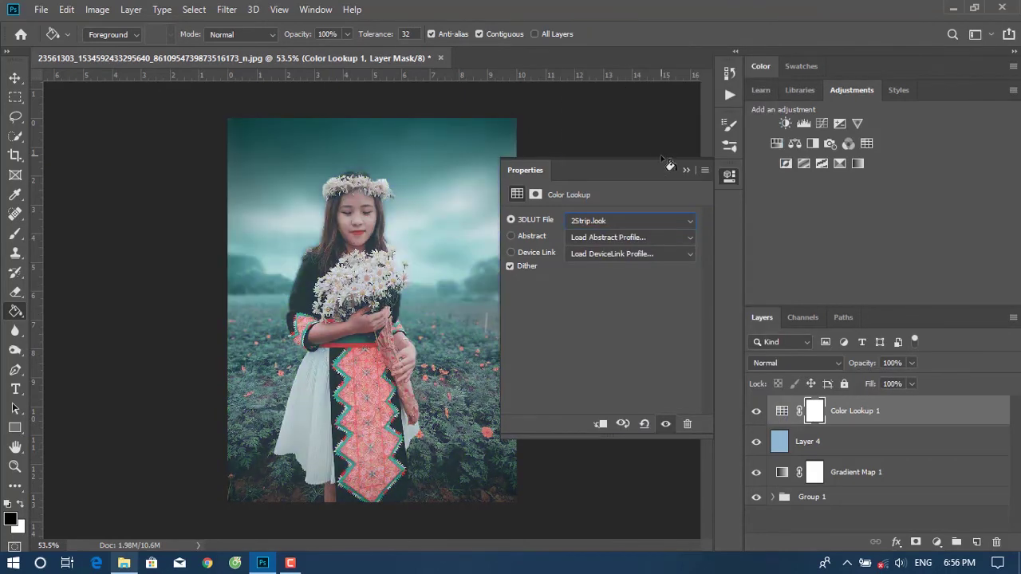
mouse_move(875, 377)
mouse_down()
mouse_move(857, 381)
mouse_move(871, 382)
mouse_up()
Switch back to 3Strip.look at 25% opacity, then hide the layer to compare.
click(669, 223)
click(638, 77)
drag(910, 363, 902, 377)
click(757, 412)
Show the Color Lookup layer again and collapse its adjustment settings.
click(757, 412)
click(686, 170)
scroll(360, 236, up, 2)
scroll(361, 236, down, 2)
scroll(479, 303, up, 1)
scroll(676, 367, down, 2)
Add a Selective Color layer targeting Yellows, pull yellow to −27%, and close its settings.
click(936, 542)
click(913, 525)
click(576, 234)
click(574, 250)
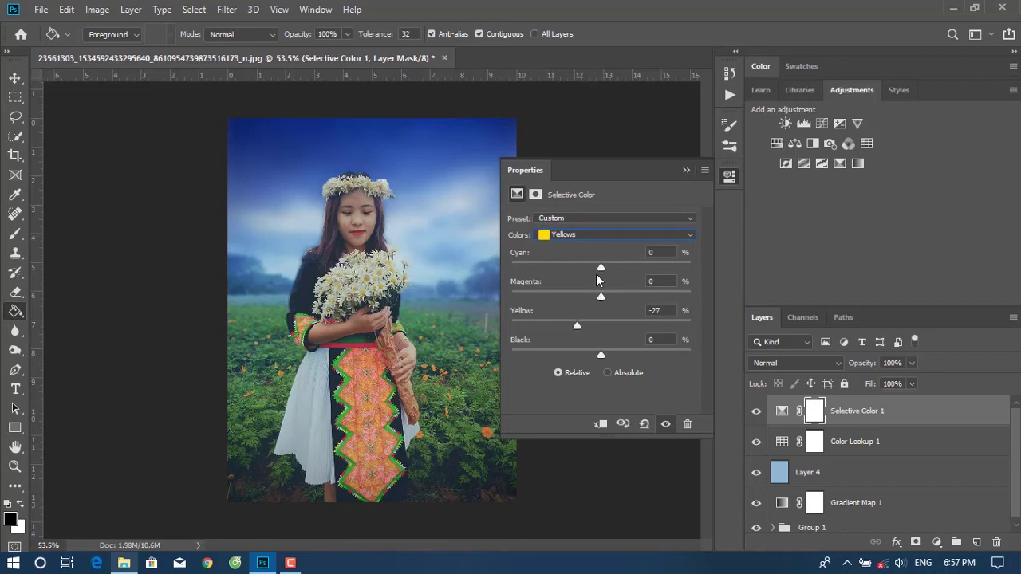
mouse_move(628, 268)
mouse_down()
mouse_move(564, 268)
mouse_move(605, 269)
mouse_move(600, 299)
mouse_move(608, 296)
mouse_up()
click(756, 412)
click(686, 170)
scroll(426, 276, up, 1)
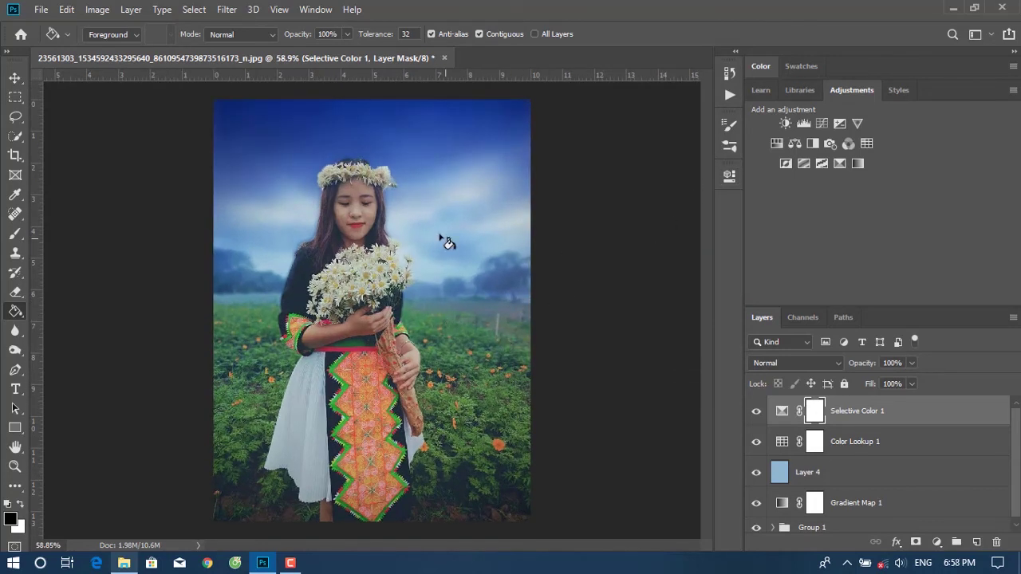